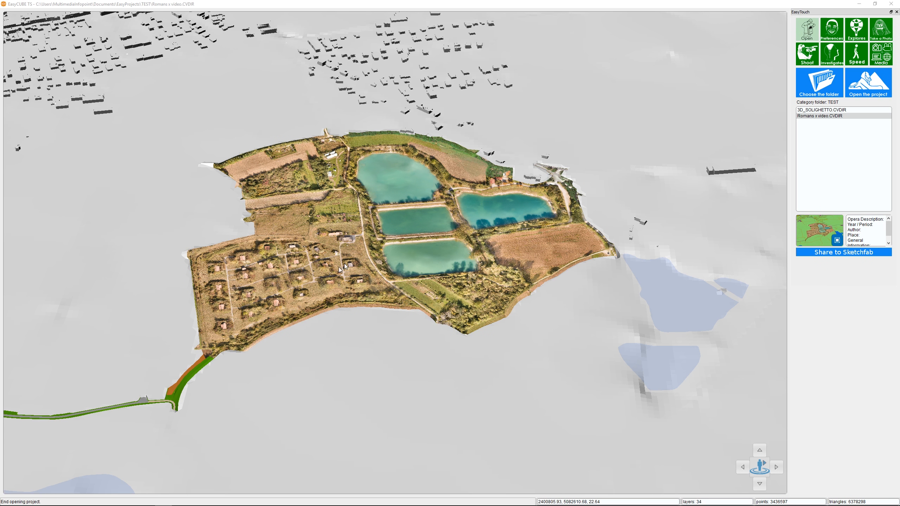
Step: Open the Sketchfab sharing options for the current model and read the instructions for obtaining the API token
{"action": "scroll", "coordinate": [348, 276], "scroll_direction": "up", "scroll_amount": 4}
{"action": "scroll", "coordinate": [357, 290], "scroll_direction": "down", "scroll_amount": 3}
{"action": "left_click_drag", "start_coordinate": [363, 341], "coordinate": [480, 342]}
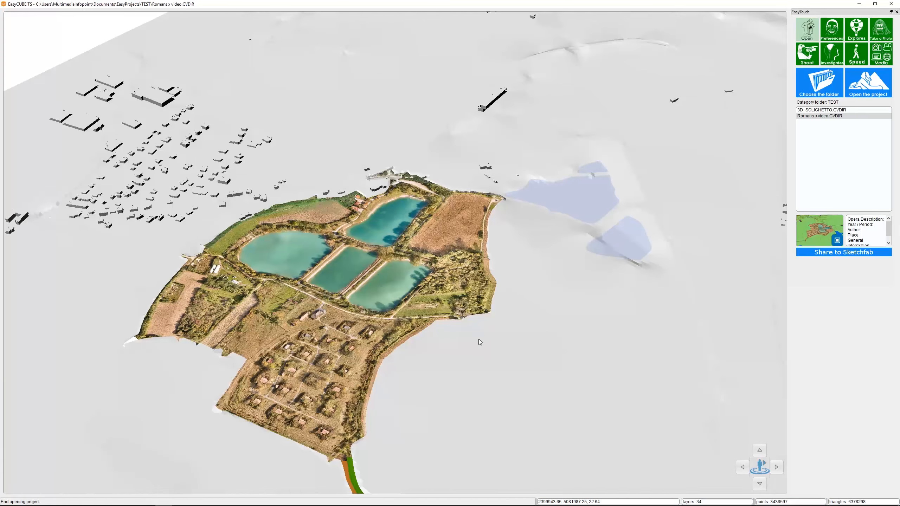
{"action": "middle_click_drag", "start_coordinate": [412, 342], "coordinate": [478, 330]}
{"action": "left_click_drag", "start_coordinate": [478, 333], "coordinate": [566, 275]}
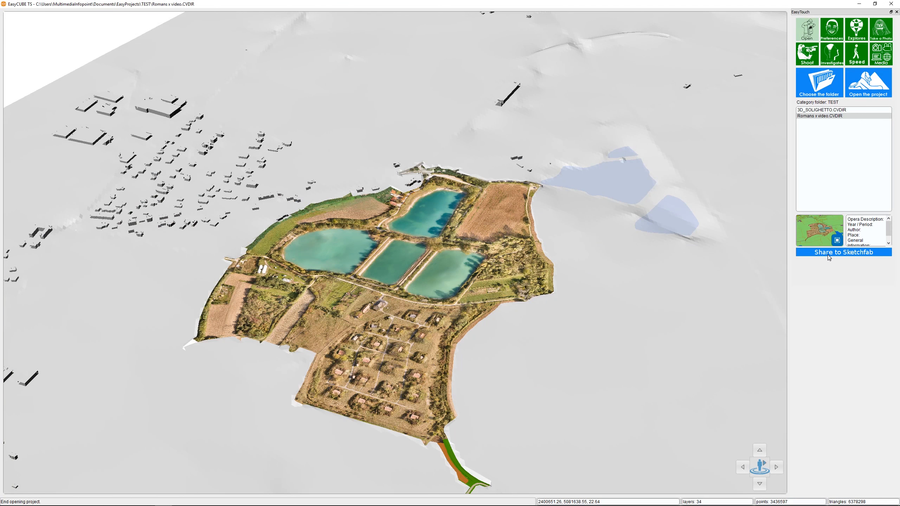
{"action": "left_click", "coordinate": [828, 253]}
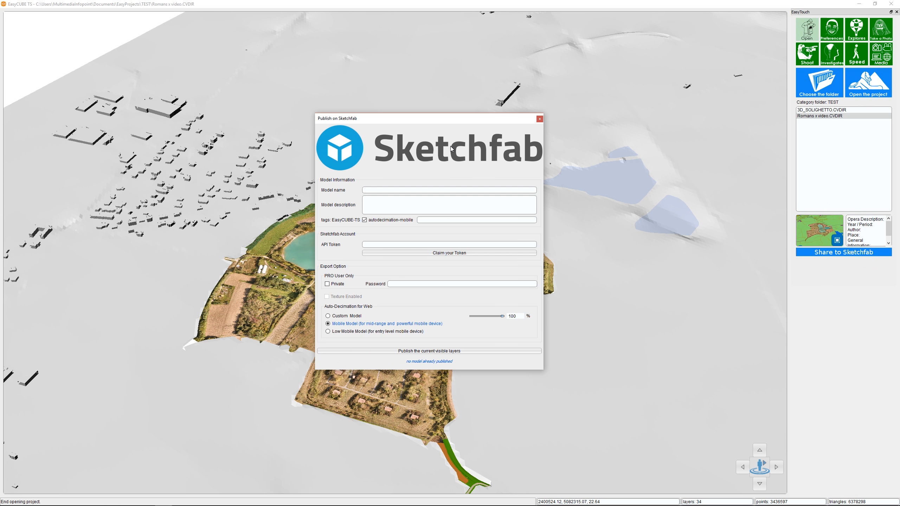
{"action": "left_click", "coordinate": [439, 255]}
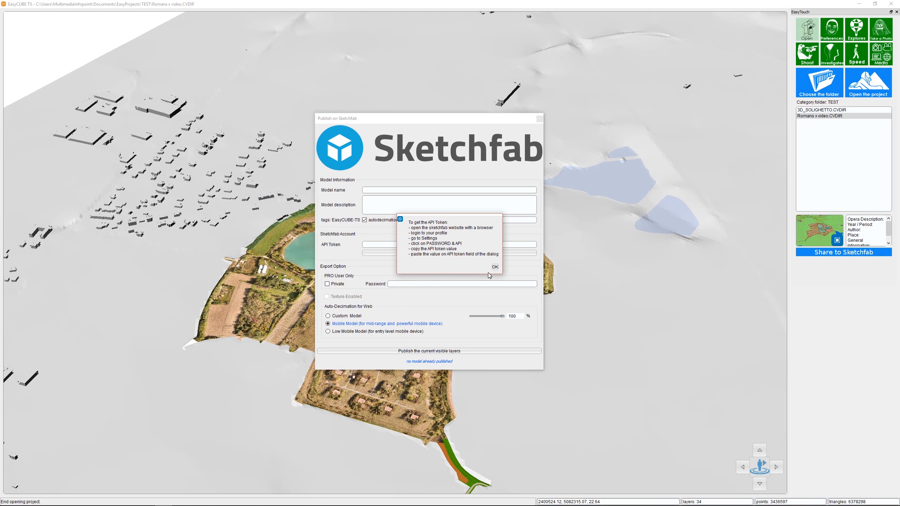
{"action": "left_click", "coordinate": [495, 266]}
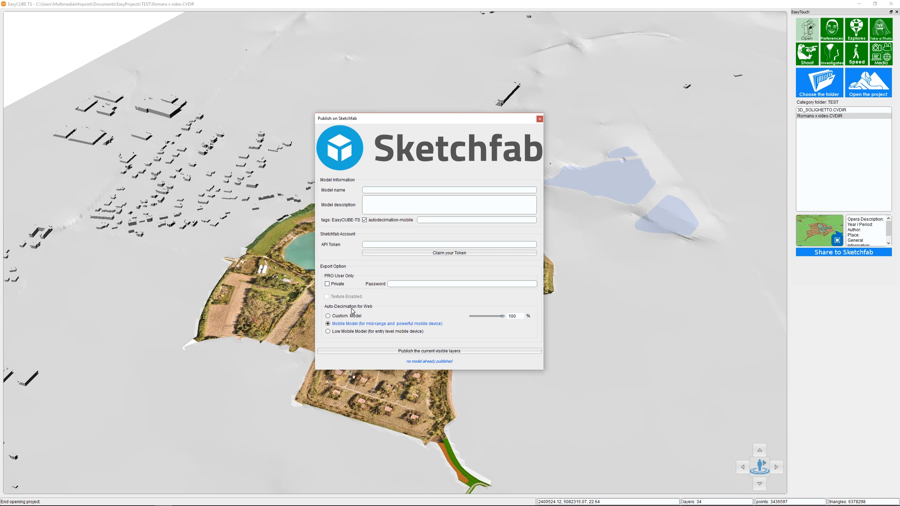
Step: Try the Custom, Mobile and Low Mobile auto-decimation options, return to Mobile Model, and close the publishing dialog without publishing
{"action": "left_click", "coordinate": [328, 316]}
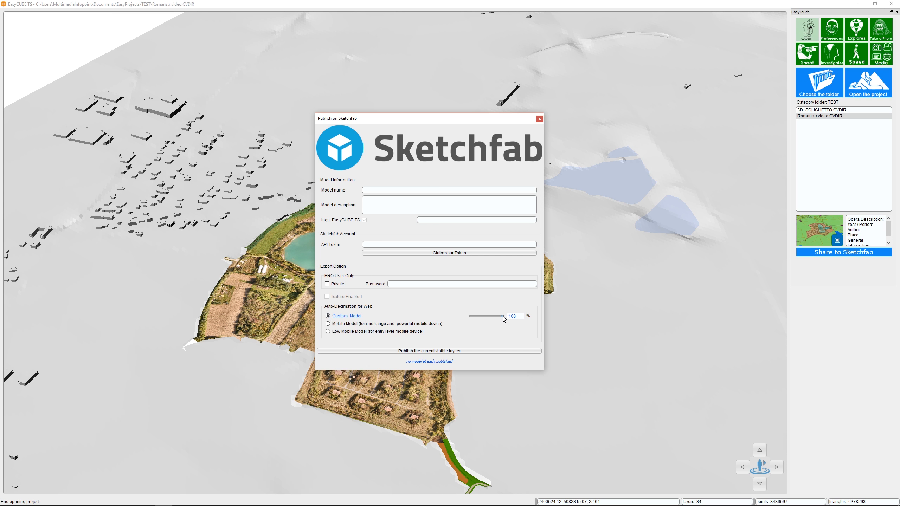
{"action": "left_click", "coordinate": [328, 323]}
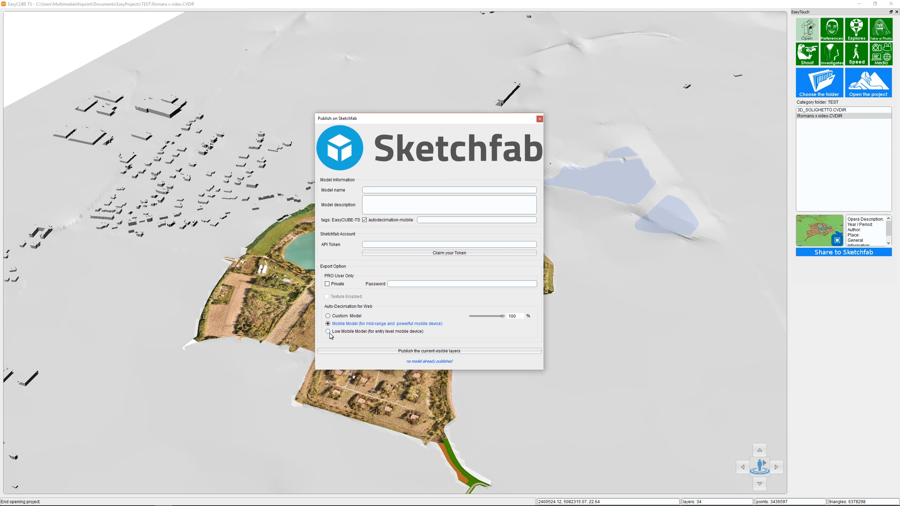
{"action": "left_click", "coordinate": [328, 331]}
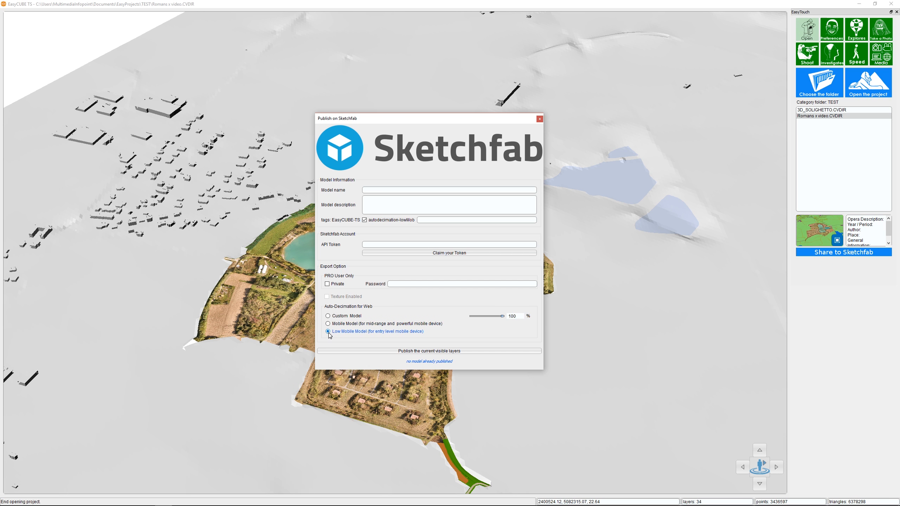
{"action": "left_click", "coordinate": [327, 324]}
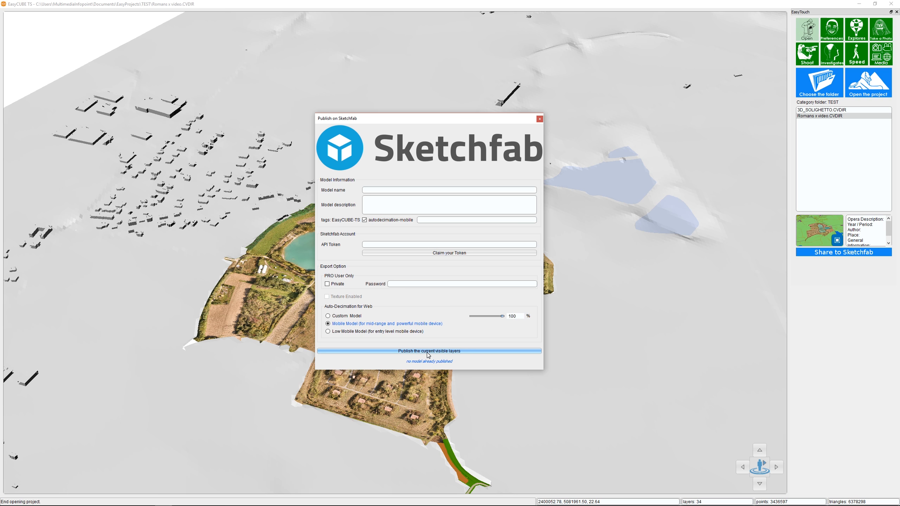
{"action": "left_click", "coordinate": [540, 120]}
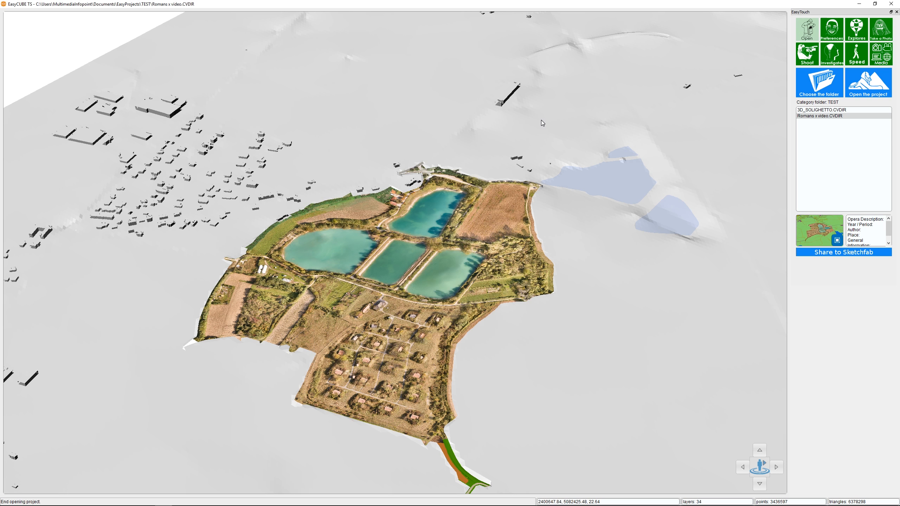
Step: Open the display preferences, toggle the 3D photo textures for comparison, and leave them hidden
{"action": "scroll", "coordinate": [419, 277], "scroll_direction": "up", "scroll_amount": 3}
{"action": "scroll", "coordinate": [479, 277], "scroll_direction": "down", "scroll_amount": 2}
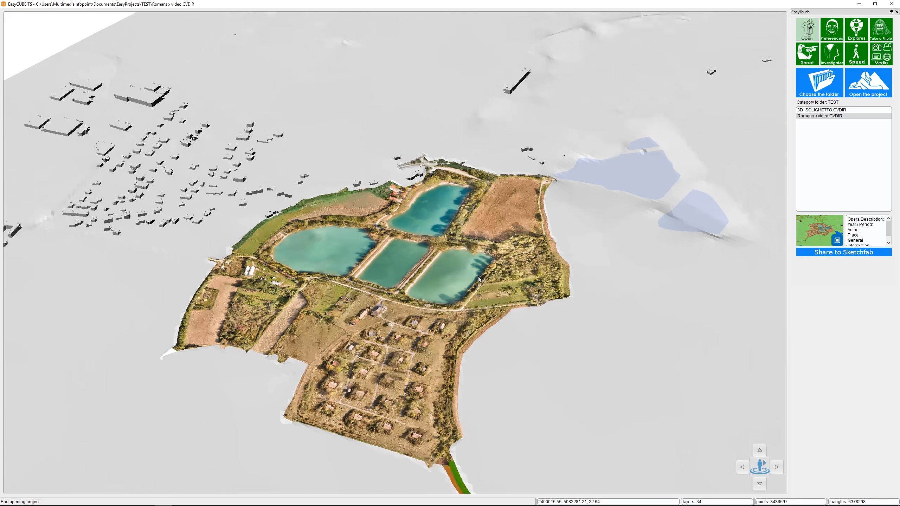
{"action": "scroll", "coordinate": [447, 262], "scroll_direction": "up", "scroll_amount": 2}
{"action": "scroll", "coordinate": [444, 247], "scroll_direction": "down", "scroll_amount": 2}
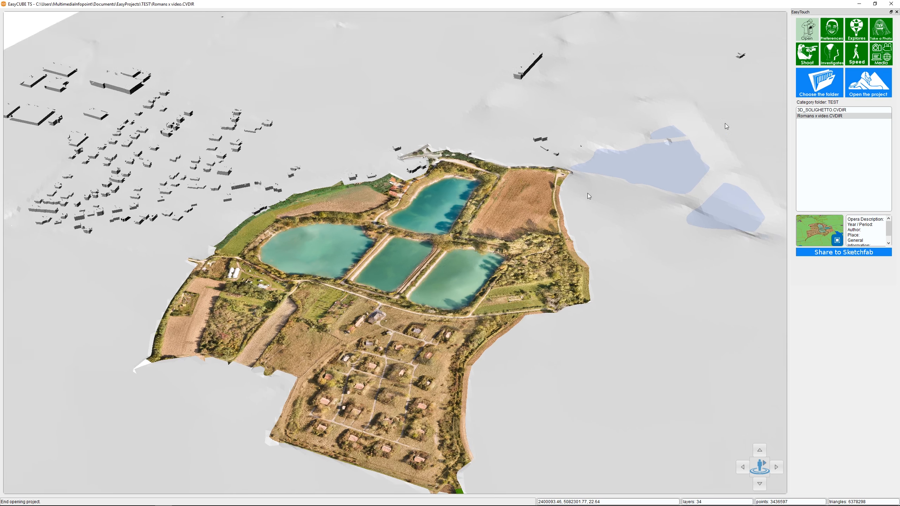
{"action": "left_click", "coordinate": [830, 37]}
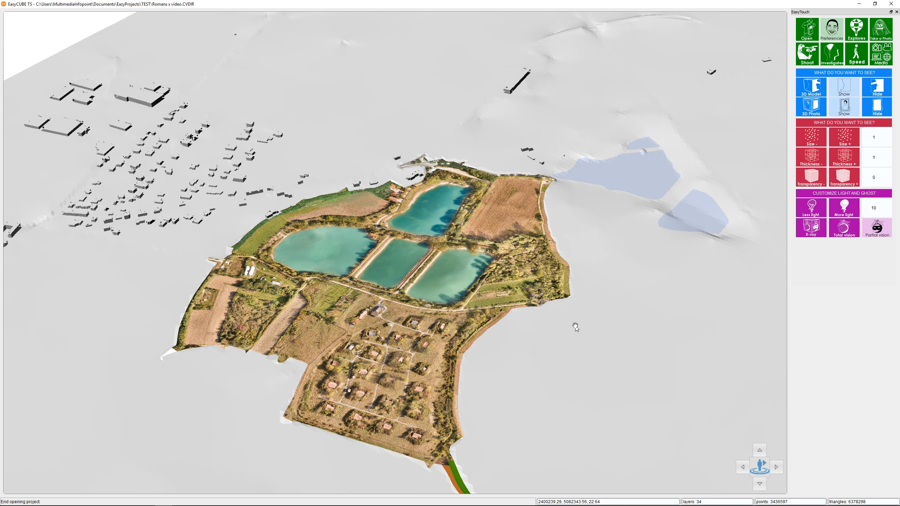
{"action": "left_click_drag", "start_coordinate": [575, 326], "coordinate": [563, 328]}
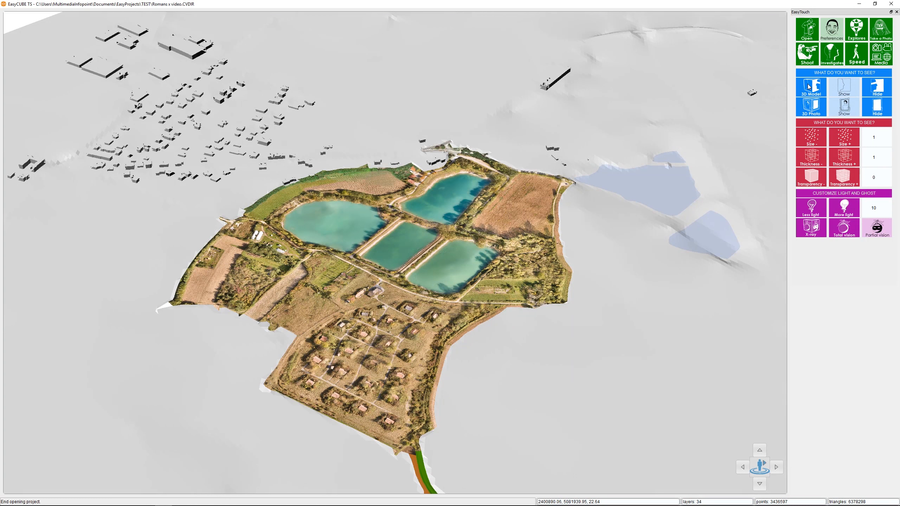
{"action": "left_click", "coordinate": [877, 111]}
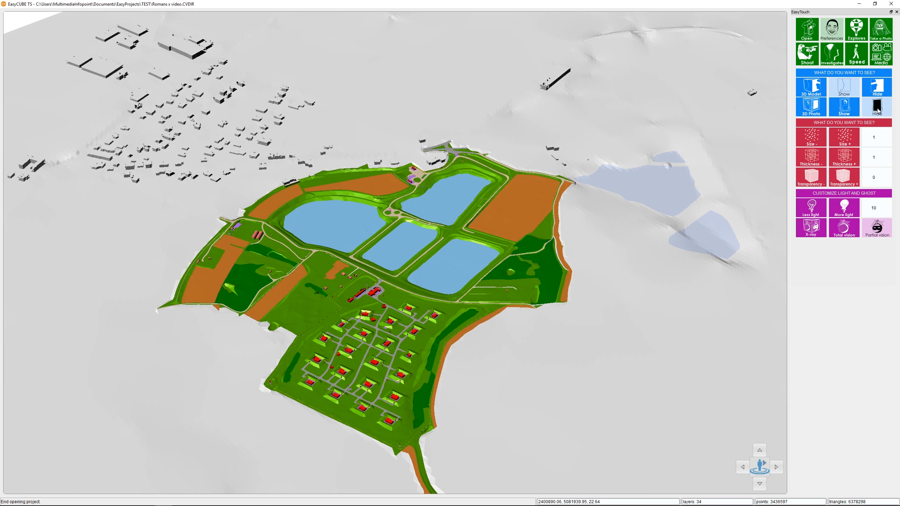
{"action": "left_click", "coordinate": [852, 110]}
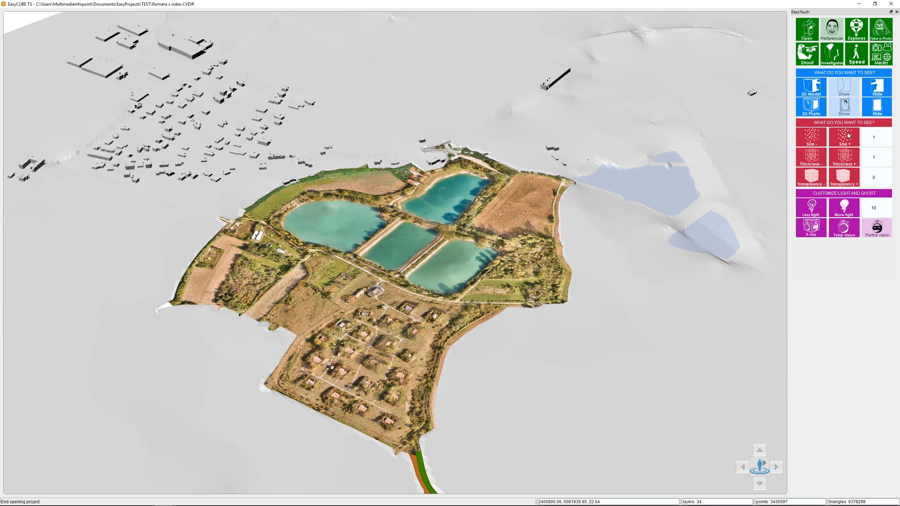
{"action": "left_click", "coordinate": [877, 107]}
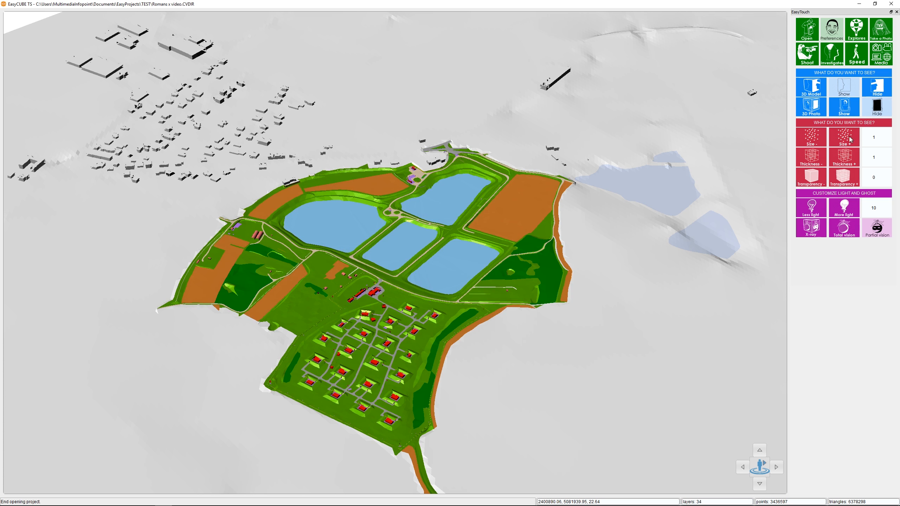
Step: Display the model as a point cloud, try larger and smaller points, and set the point size to 3
{"action": "left_click", "coordinate": [849, 139]}
{"action": "left_click", "coordinate": [842, 139]}
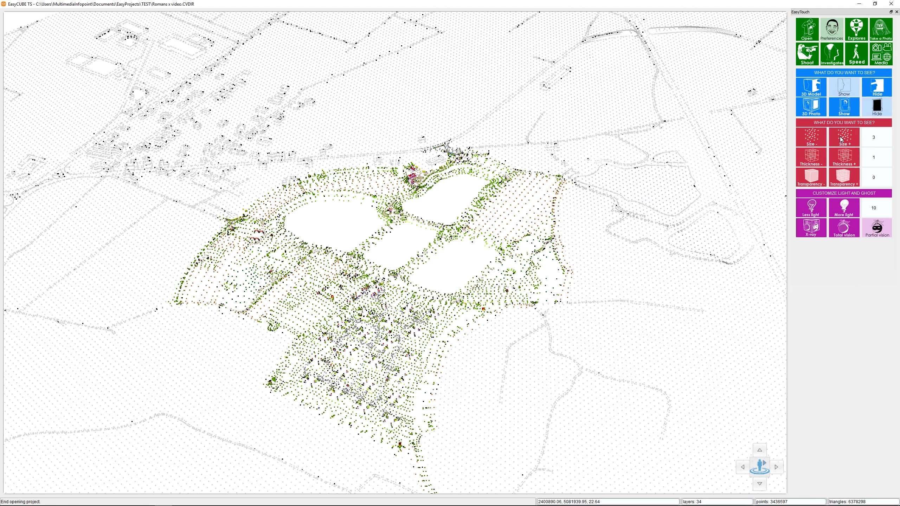
{"action": "left_click", "coordinate": [843, 139]}
{"action": "left_click", "coordinate": [814, 141]}
{"action": "left_click", "coordinate": [814, 141]}
{"action": "left_click", "coordinate": [845, 139]}
Step: Display the model as a wireframe, try thicker lines, and return the line thickness to 1
{"action": "left_click", "coordinate": [814, 159]}
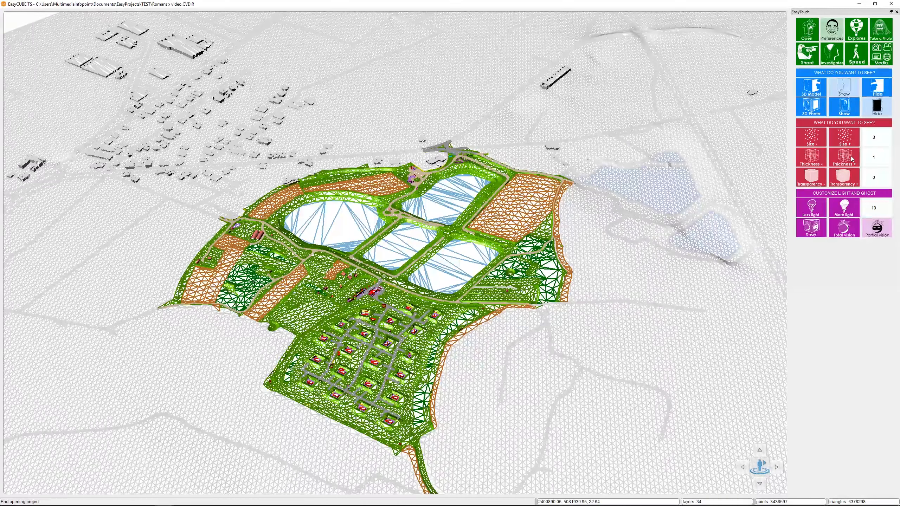
{"action": "left_click", "coordinate": [853, 159]}
{"action": "left_click", "coordinate": [851, 159]}
{"action": "left_click", "coordinate": [813, 158]}
{"action": "left_click", "coordinate": [813, 158]}
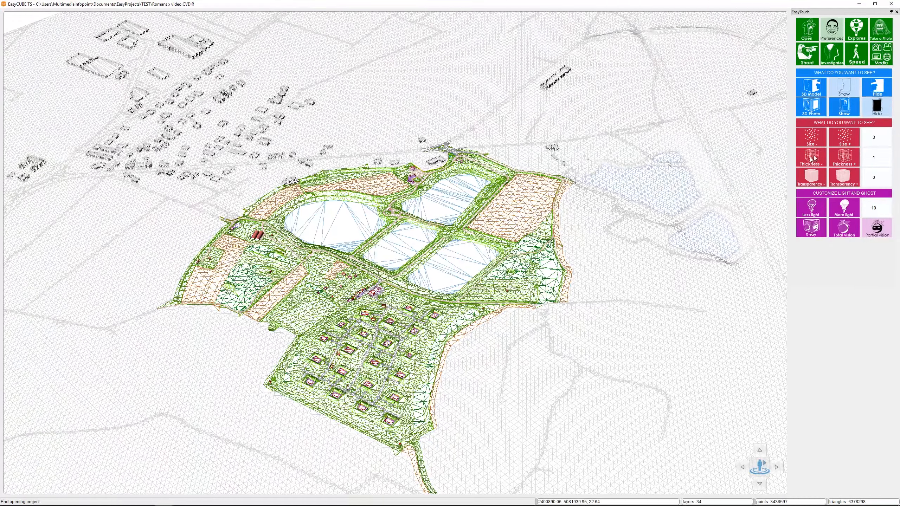
Step: Return the model to solid display, try transparency level 1, and restore the transparency to 0
{"action": "scroll", "coordinate": [493, 287], "scroll_direction": "up", "scroll_amount": 4}
{"action": "scroll", "coordinate": [497, 282], "scroll_direction": "down", "scroll_amount": 2}
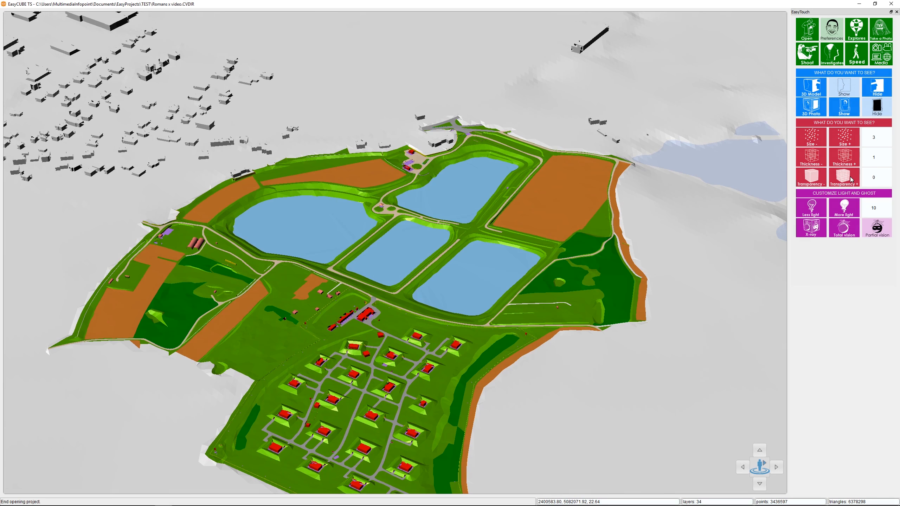
{"action": "left_click", "coordinate": [851, 178]}
{"action": "mouse_move", "coordinate": [450, 300]}
{"action": "left_mouse_down"}
{"action": "mouse_move", "coordinate": [479, 258]}
{"action": "mouse_move", "coordinate": [499, 259]}
{"action": "mouse_move", "coordinate": [452, 286]}
{"action": "left_mouse_up"}
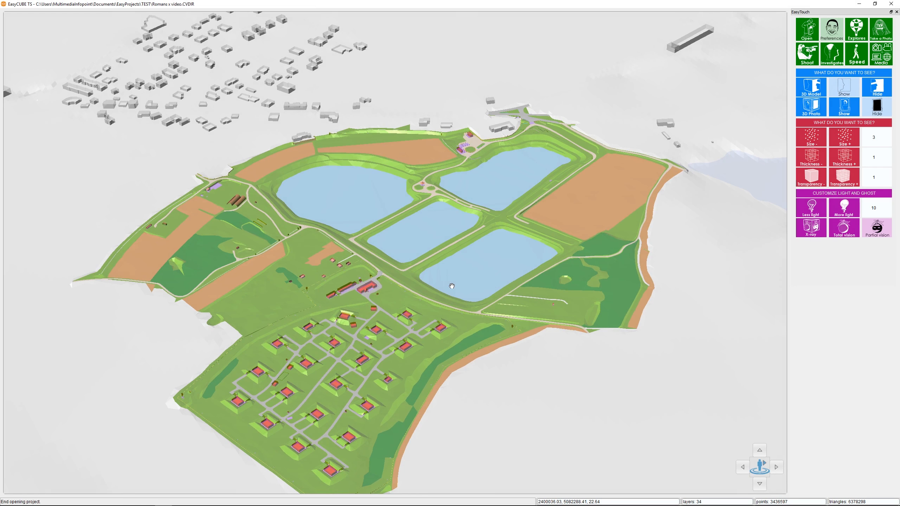
{"action": "left_click", "coordinate": [811, 176]}
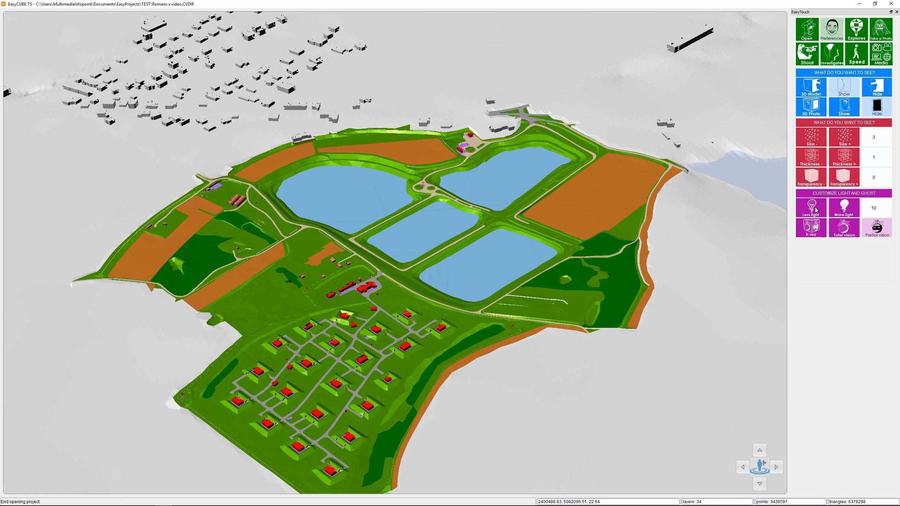
Step: Try a brighter light on the scene and return the light level to 10
{"action": "left_click", "coordinate": [841, 209]}
{"action": "left_click", "coordinate": [817, 208]}
{"action": "scroll", "coordinate": [571, 216], "scroll_direction": "down", "scroll_amount": 2}
{"action": "scroll", "coordinate": [536, 238], "scroll_direction": "up", "scroll_amount": 3}
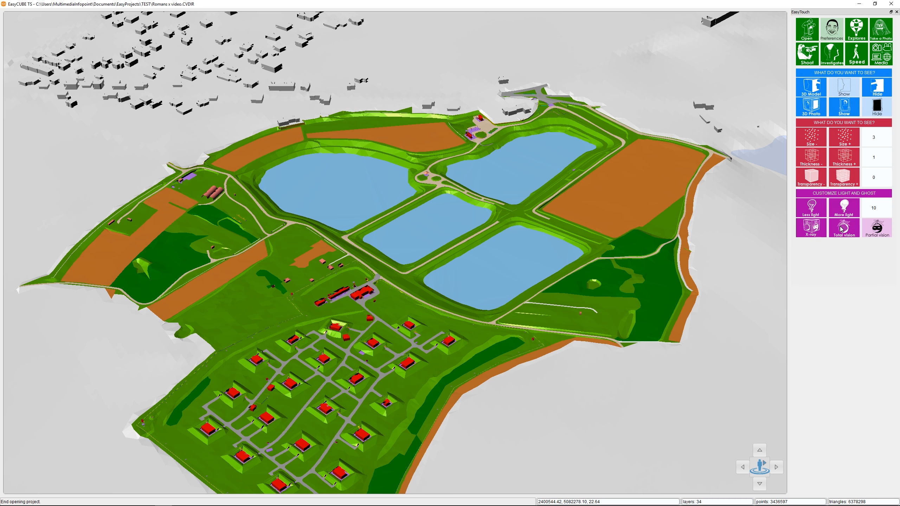
Step: Open the exploration settings and display the Layer Manager for the project
{"action": "left_click", "coordinate": [850, 35]}
{"action": "scroll", "coordinate": [534, 162], "scroll_direction": "down", "scroll_amount": 5}
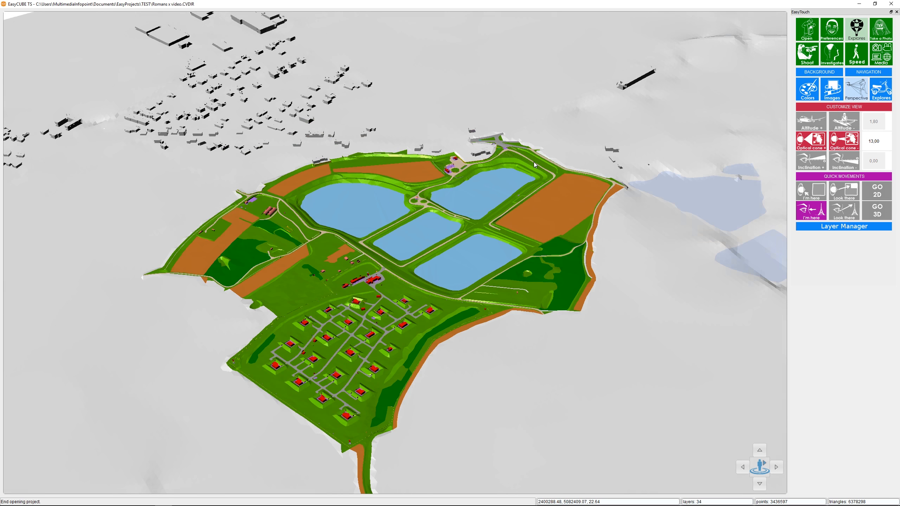
{"action": "scroll", "coordinate": [496, 155], "scroll_direction": "up", "scroll_amount": 1}
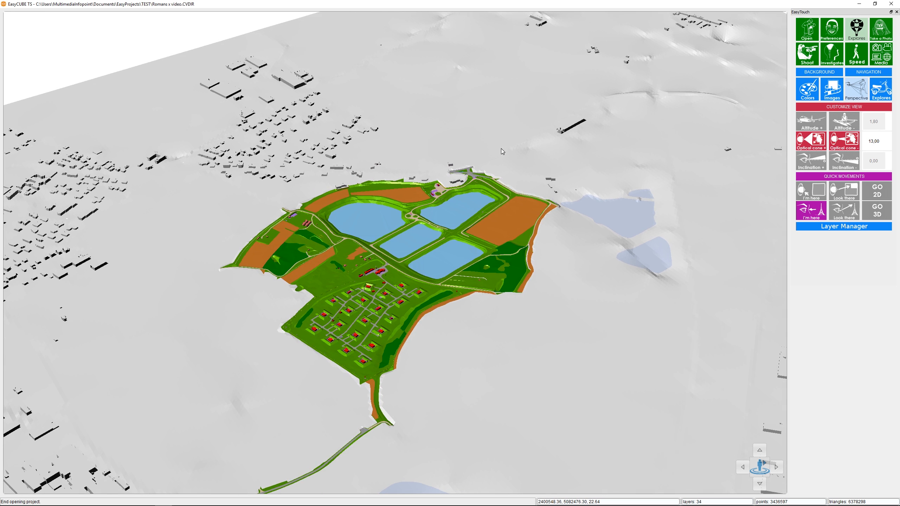
{"action": "scroll", "coordinate": [483, 199], "scroll_direction": "down", "scroll_amount": 5}
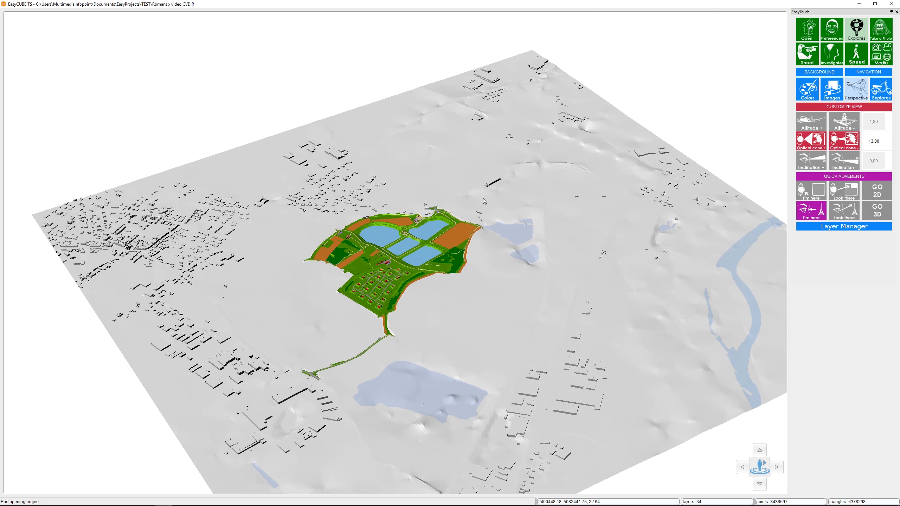
{"action": "scroll", "coordinate": [472, 204], "scroll_direction": "up", "scroll_amount": 1}
{"action": "scroll", "coordinate": [459, 188], "scroll_direction": "up", "scroll_amount": 1}
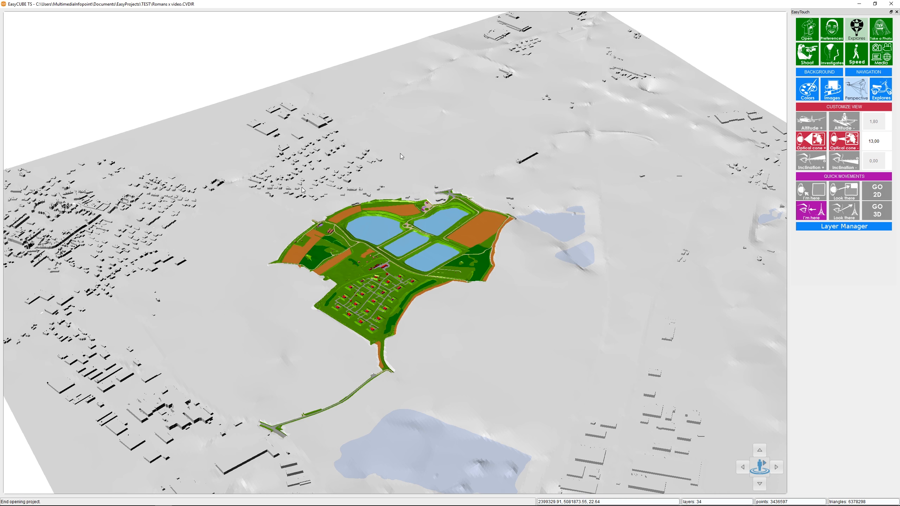
{"action": "left_click", "coordinate": [854, 227]}
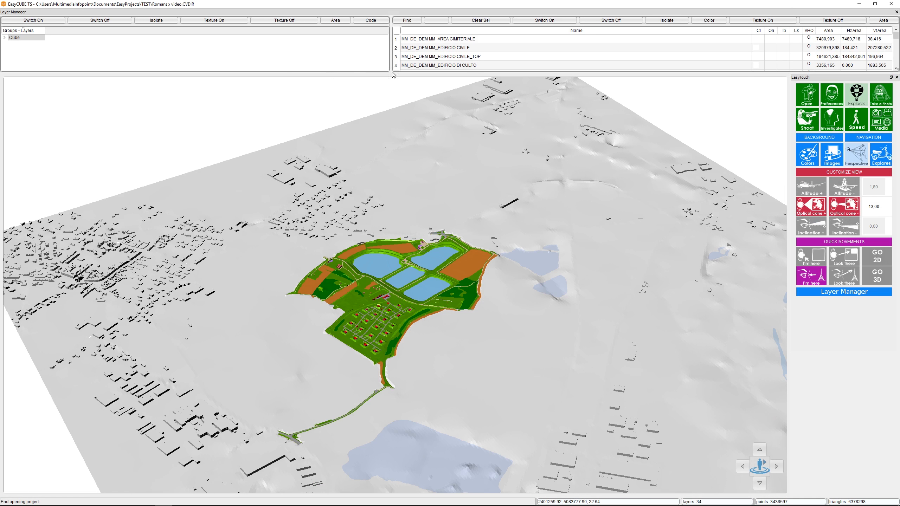
{"action": "left_click_drag", "start_coordinate": [392, 72], "coordinate": [391, 69]}
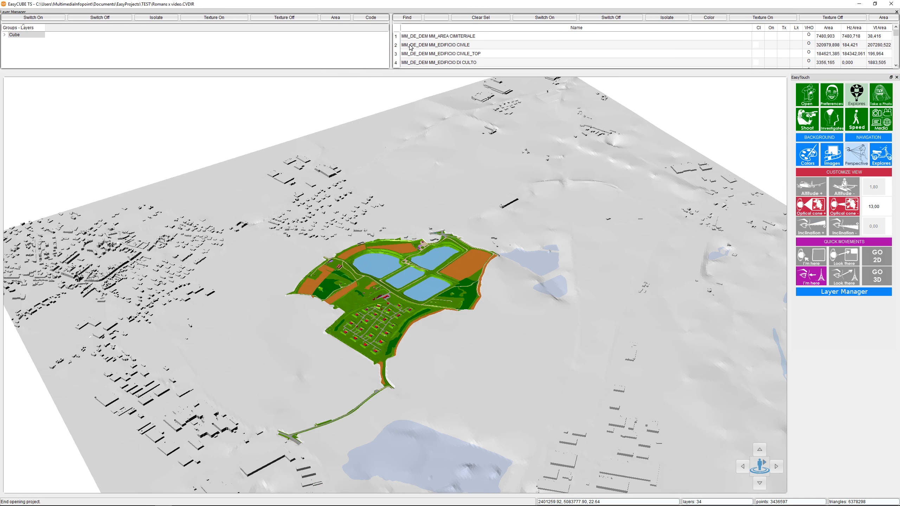
Step: Expand the Cube layer tree through both MM levels and isolate the RILIEVO group in the 3D view
{"action": "left_click", "coordinate": [5, 35]}
{"action": "left_click", "coordinate": [12, 41]}
{"action": "left_click", "coordinate": [18, 46]}
{"action": "left_click", "coordinate": [39, 53]}
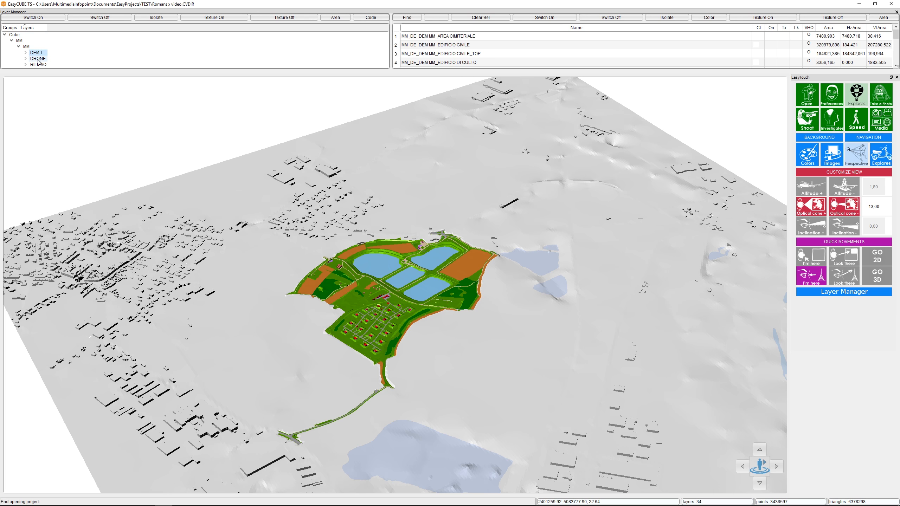
{"action": "left_click", "coordinate": [38, 64]}
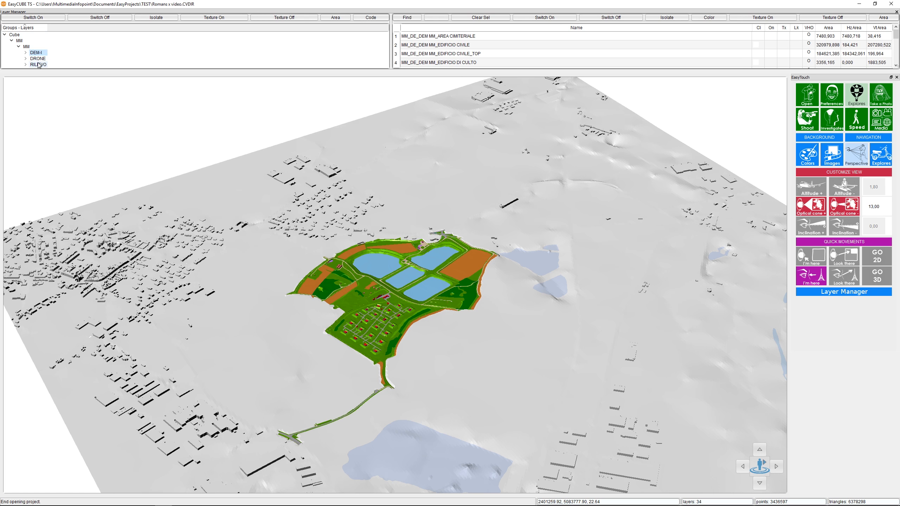
{"action": "left_click", "coordinate": [161, 17]}
{"action": "scroll", "coordinate": [415, 260], "scroll_direction": "up", "scroll_amount": 2}
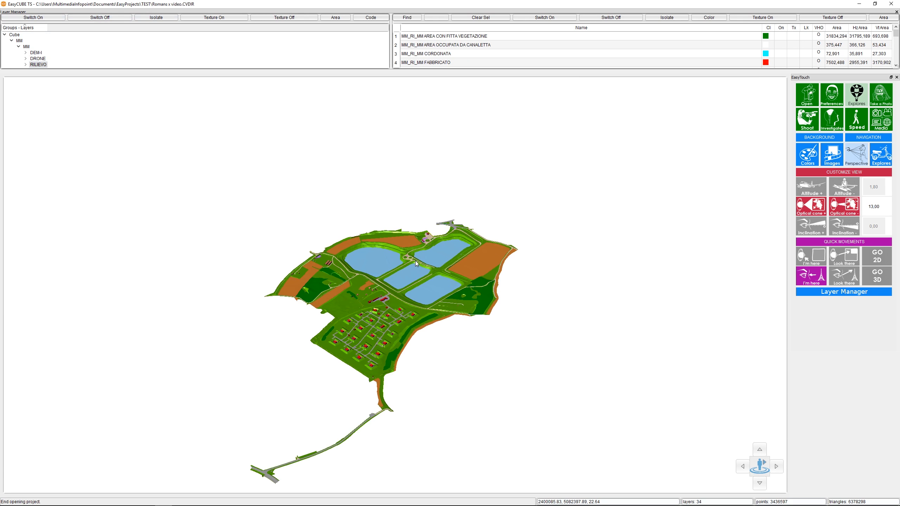
{"action": "scroll", "coordinate": [507, 295], "scroll_direction": "up", "scroll_amount": 2}
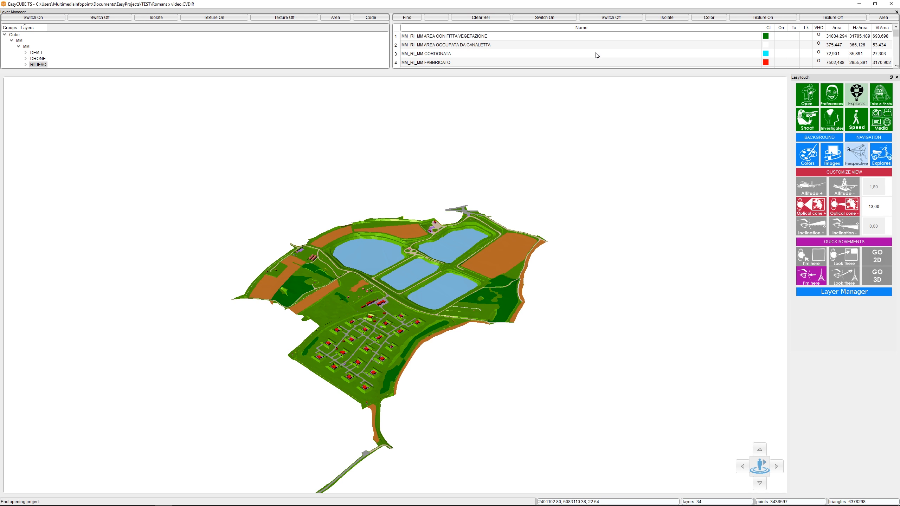
{"action": "scroll", "coordinate": [409, 299], "scroll_direction": "up", "scroll_amount": 3}
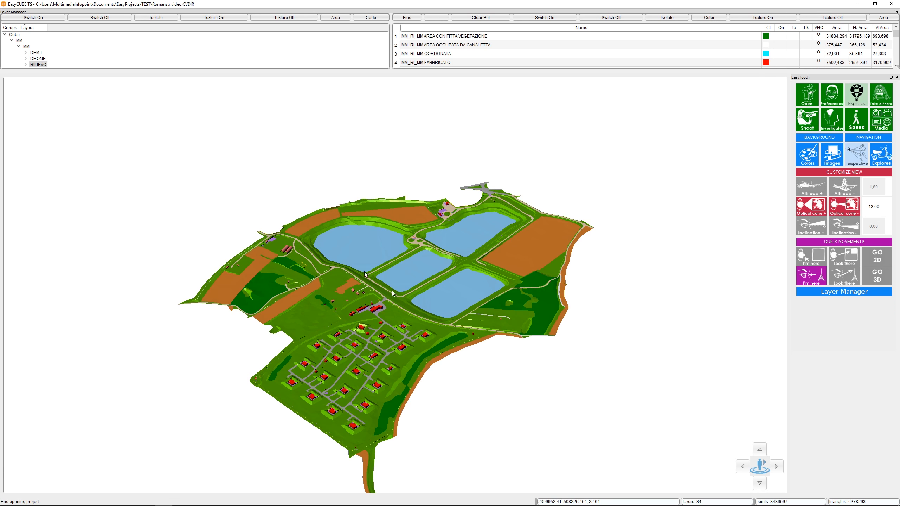
Step: Pick a red building near the lakes in the 3D view to select its MM_RI_MM FABBRICATO layer
{"action": "scroll", "coordinate": [380, 314], "scroll_direction": "up", "scroll_amount": 3}
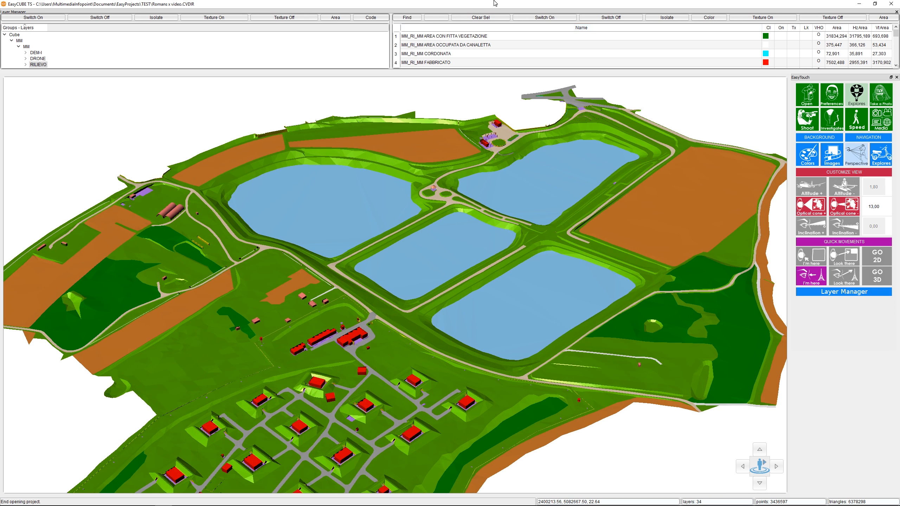
{"action": "scroll", "coordinate": [339, 354], "scroll_direction": "up", "scroll_amount": 5}
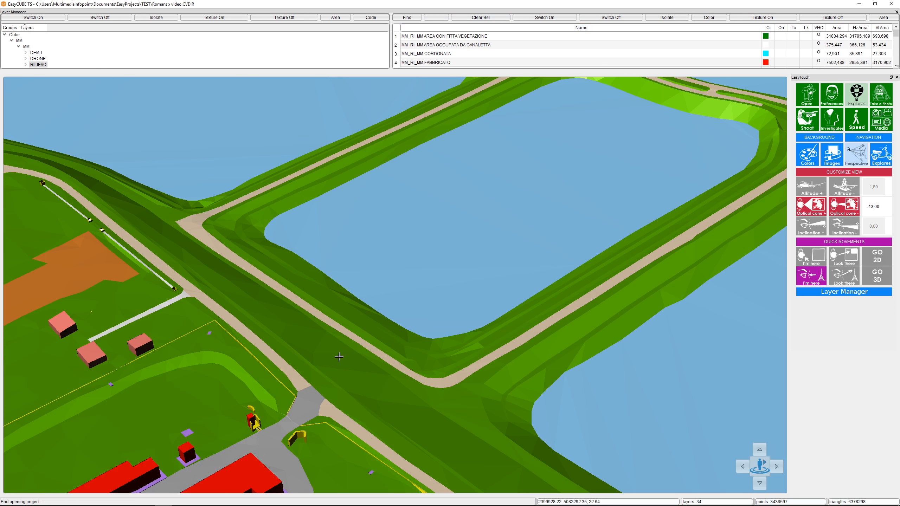
{"action": "scroll", "coordinate": [335, 364], "scroll_direction": "down", "scroll_amount": 5}
{"action": "scroll", "coordinate": [328, 373], "scroll_direction": "up", "scroll_amount": 4}
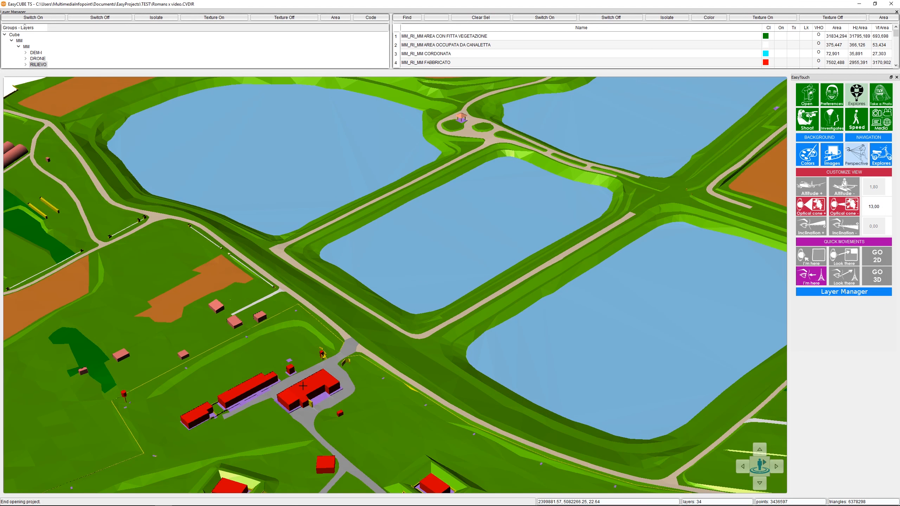
{"action": "left_click", "coordinate": [306, 389]}
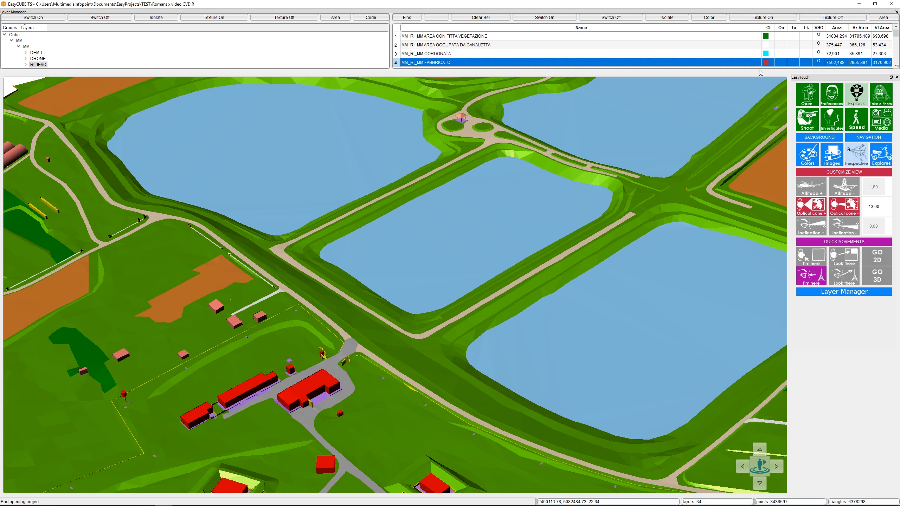
Step: Try white as the colour of the MM_RI_MM FABBRICATO layer and check the buildings across the site
{"action": "left_click", "coordinate": [767, 61]}
{"action": "left_click", "coordinate": [767, 61]}
{"action": "left_click", "coordinate": [708, 16]}
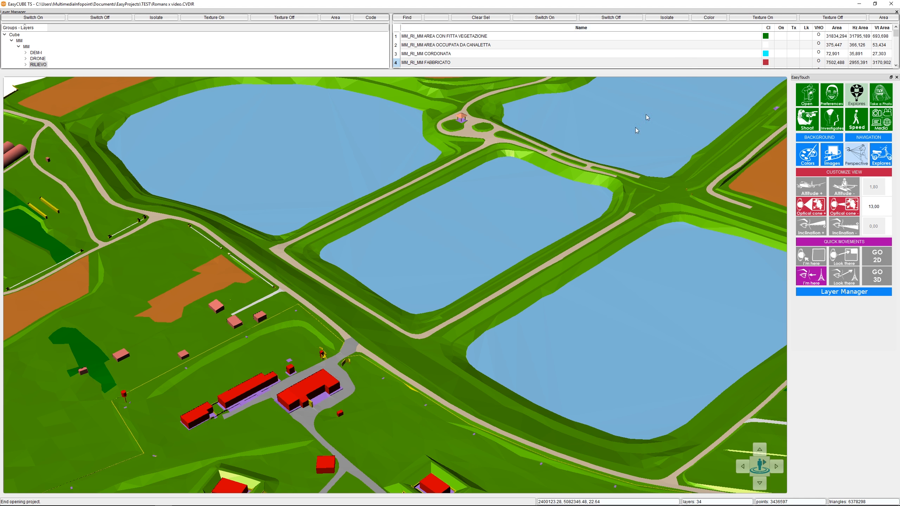
{"action": "left_click", "coordinate": [705, 17]}
{"action": "scroll", "coordinate": [395, 285], "scroll_direction": "down", "scroll_amount": 3}
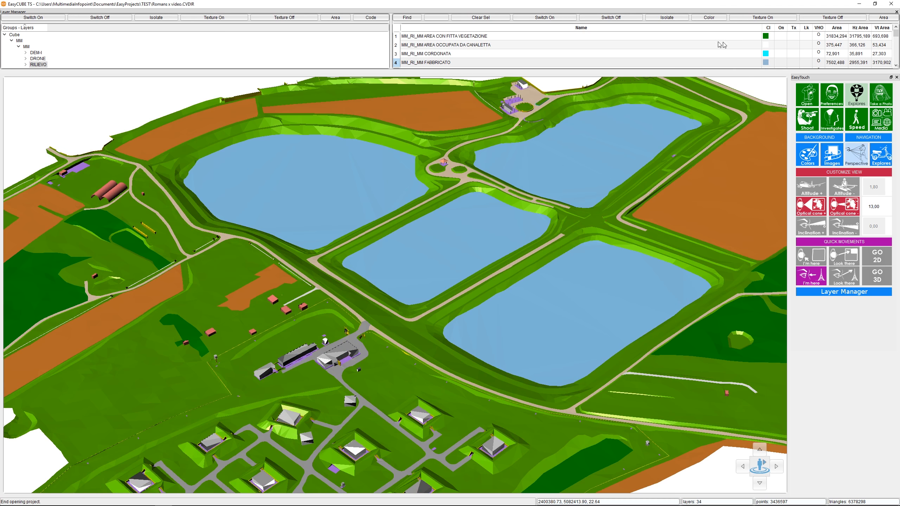
Step: Set the MM_RI_MM FABBRICATO layer's colour to red with RGB values 209, 0, 0
{"action": "left_click", "coordinate": [717, 19]}
{"action": "left_click", "coordinate": [524, 201]}
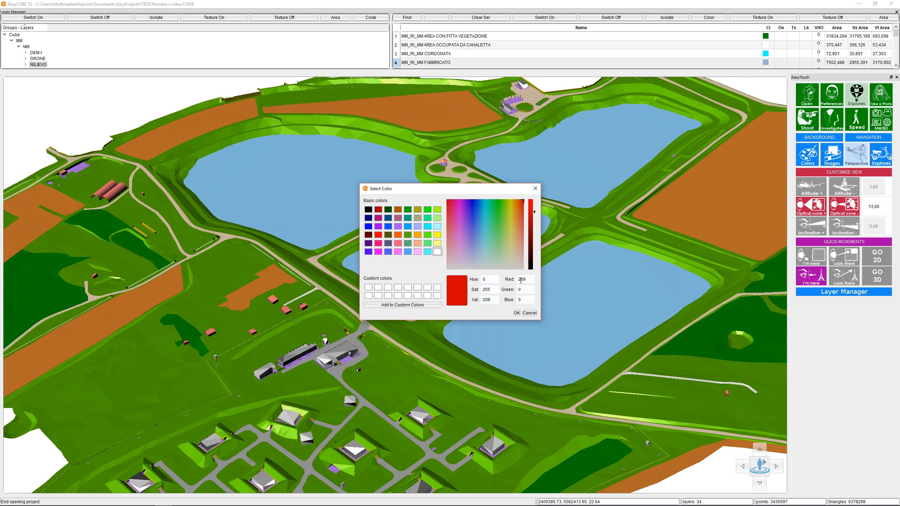
{"action": "left_click", "coordinate": [516, 313]}
{"action": "scroll", "coordinate": [485, 255], "scroll_direction": "down", "scroll_amount": 5}
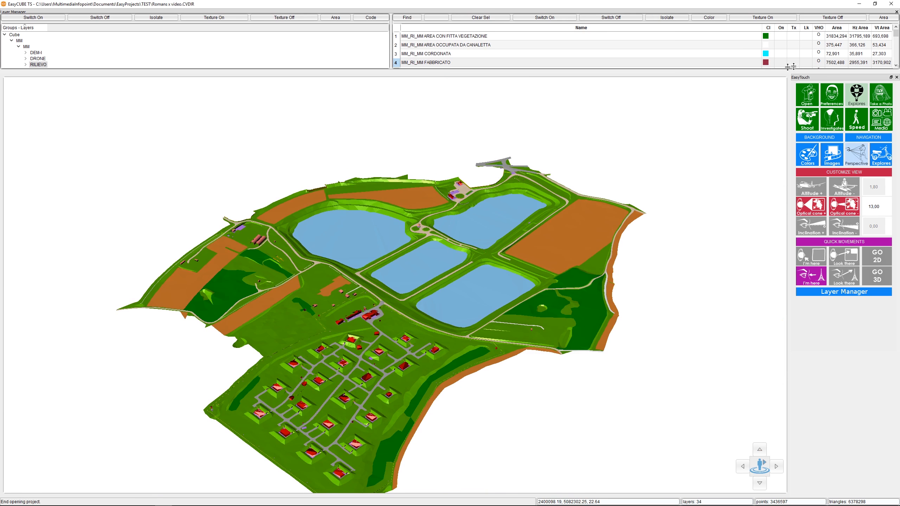
Step: Look through the DRONE and RILIEVO groups and try the texture on and off commands for their layers
{"action": "left_click", "coordinate": [214, 18]}
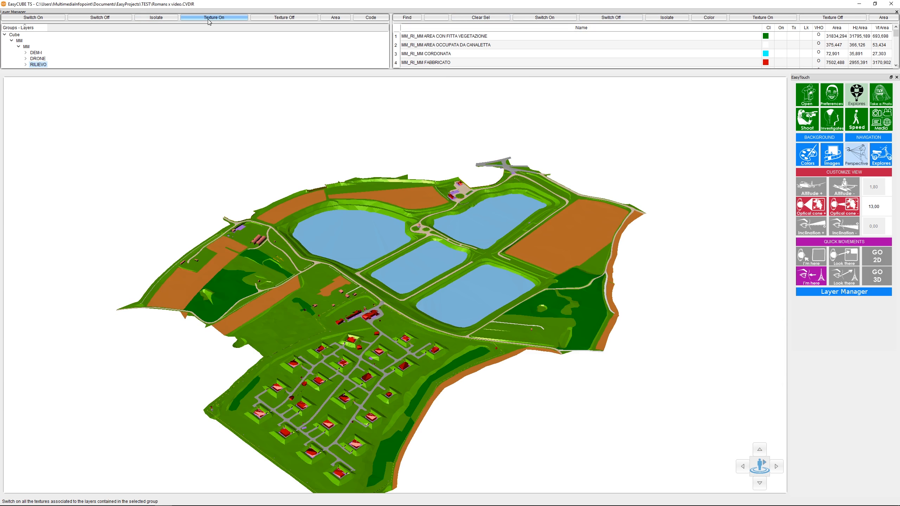
{"action": "left_click", "coordinate": [295, 19]}
{"action": "left_click", "coordinate": [36, 64]}
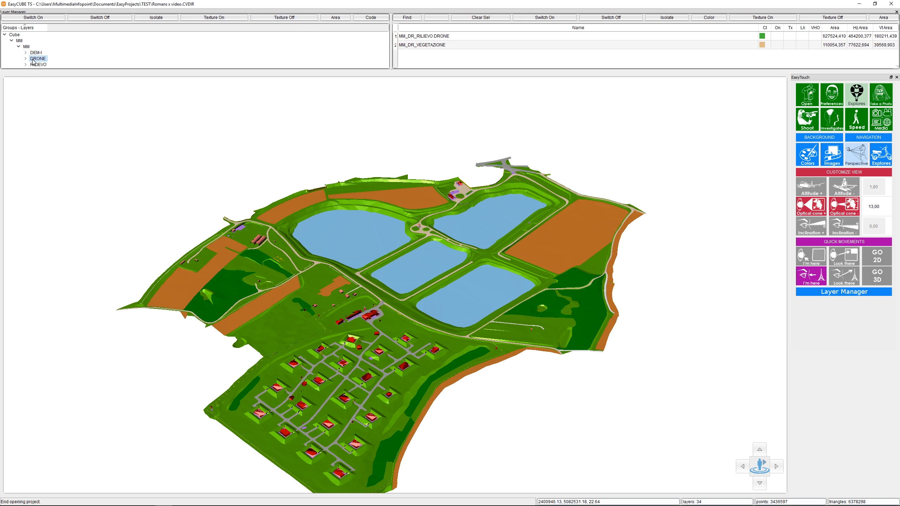
{"action": "left_click", "coordinate": [219, 18]}
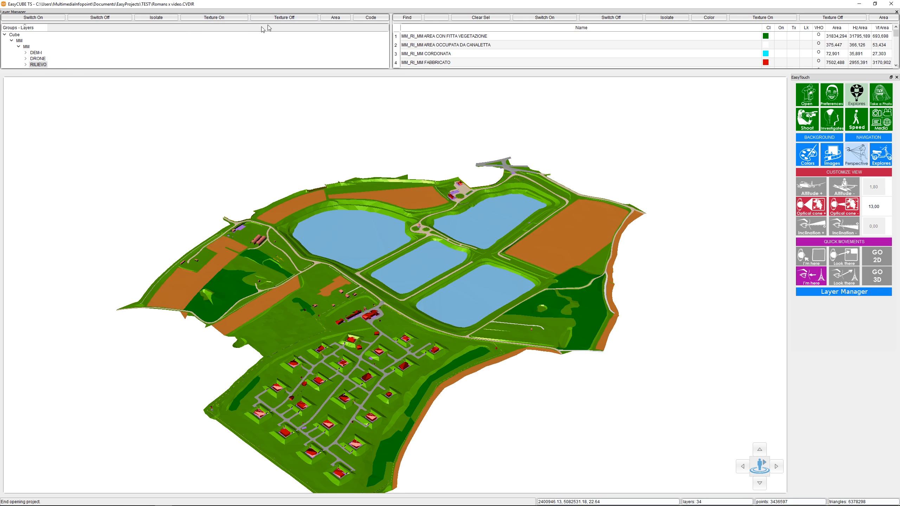
{"action": "left_click", "coordinate": [833, 17]}
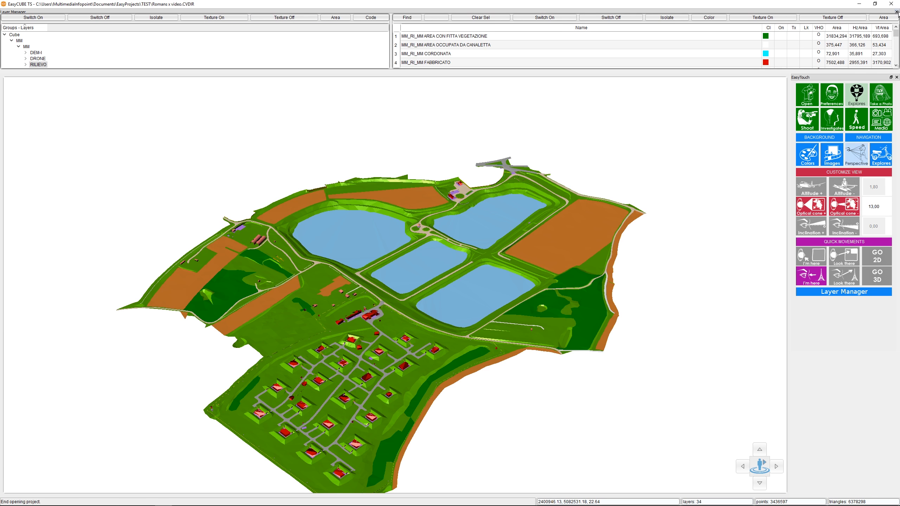
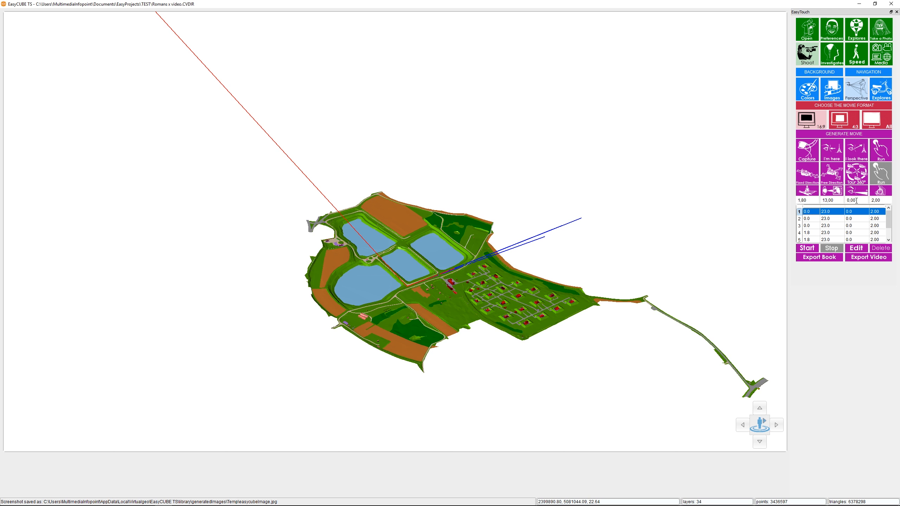
Step: Try the anaglyph 3D style, and export the captured views as a book in black-and-white sketch style
{"action": "left_click_drag", "start_coordinate": [525, 284], "coordinate": [408, 304]}
{"action": "left_click", "coordinate": [820, 257]}
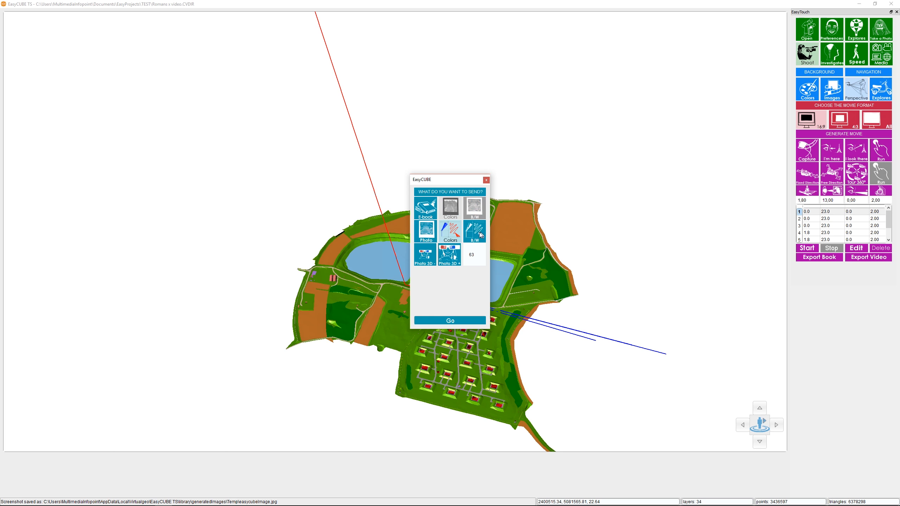
{"action": "left_click", "coordinate": [423, 263]}
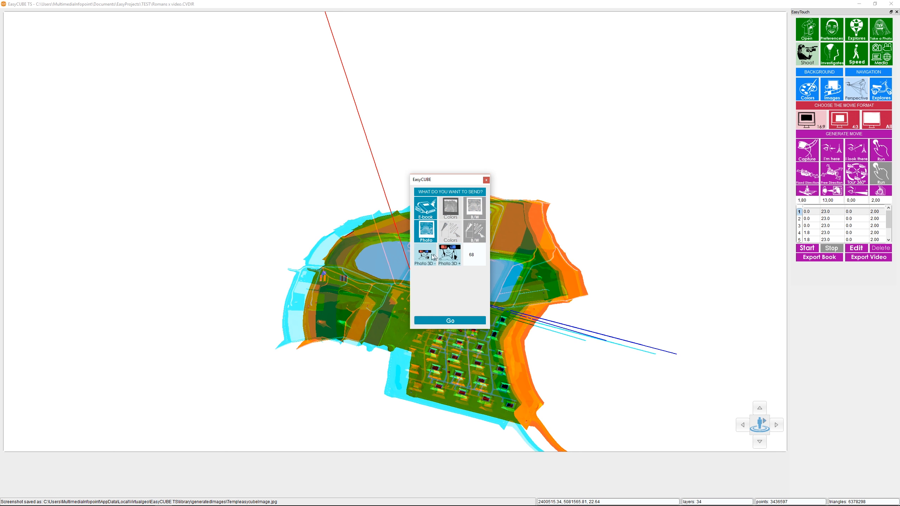
{"action": "left_click", "coordinate": [428, 227]}
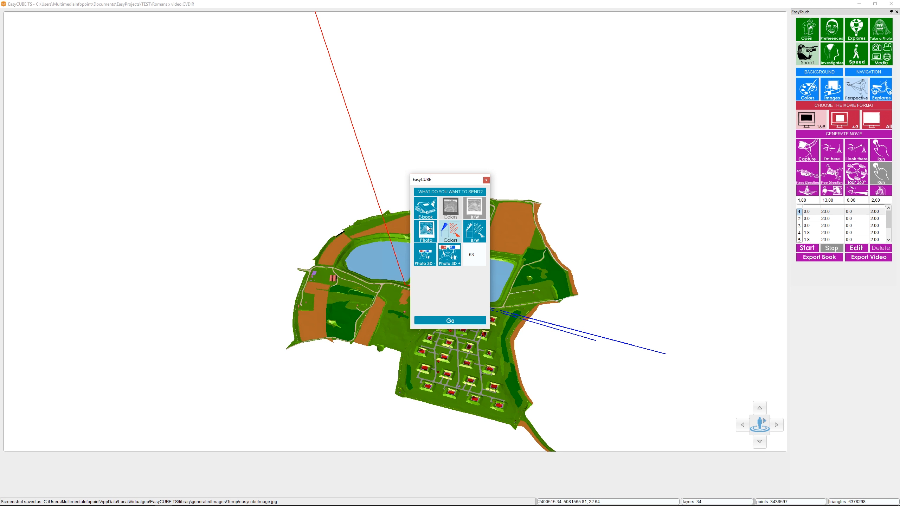
{"action": "left_click", "coordinate": [477, 233]}
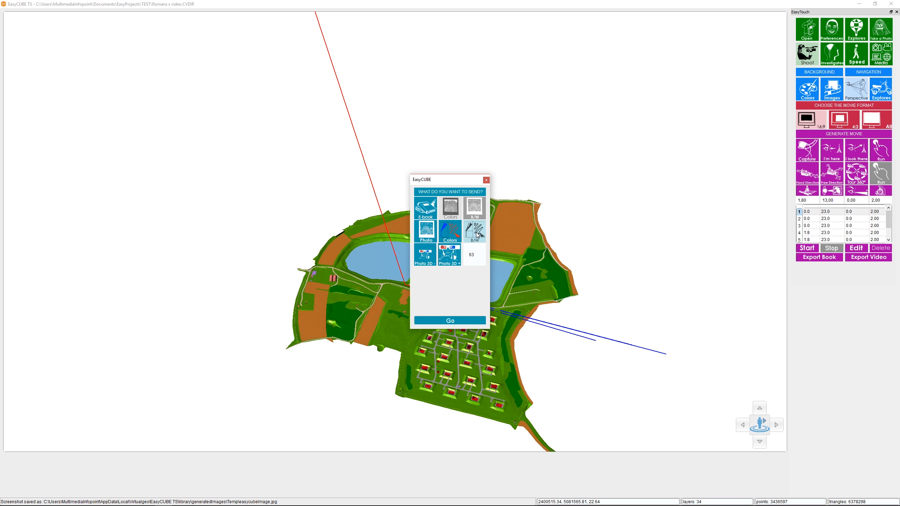
{"action": "left_click", "coordinate": [450, 321]}
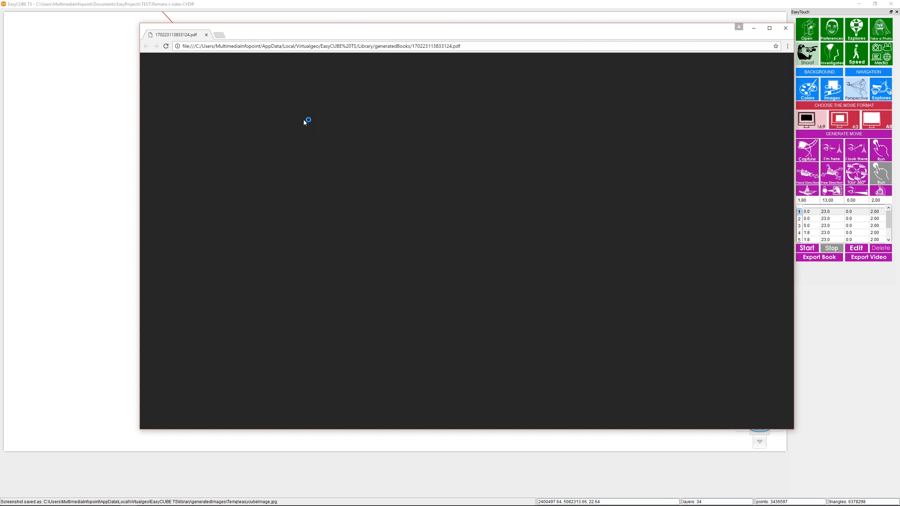
Step: Look through the pages of the exported PDF book and close it
{"action": "scroll", "coordinate": [486, 176], "scroll_direction": "down", "scroll_amount": 5}
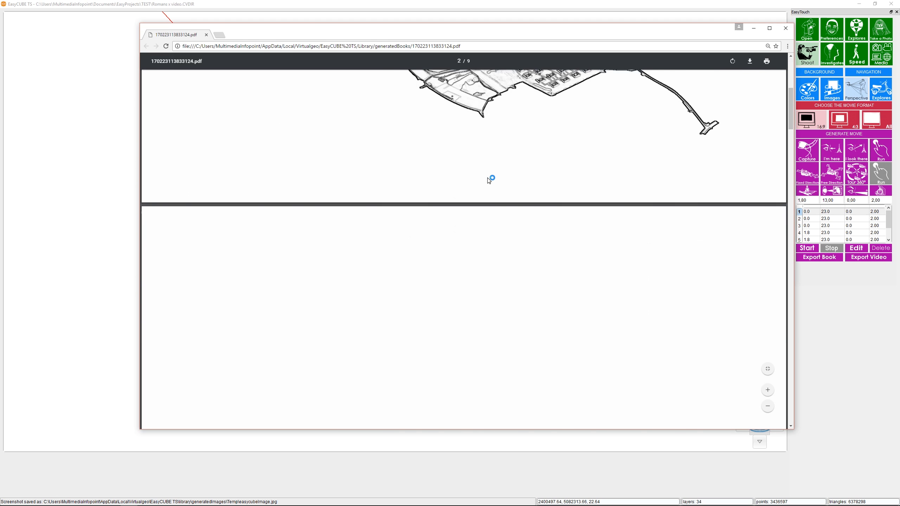
{"action": "scroll", "coordinate": [488, 180], "scroll_direction": "down", "scroll_amount": 5}
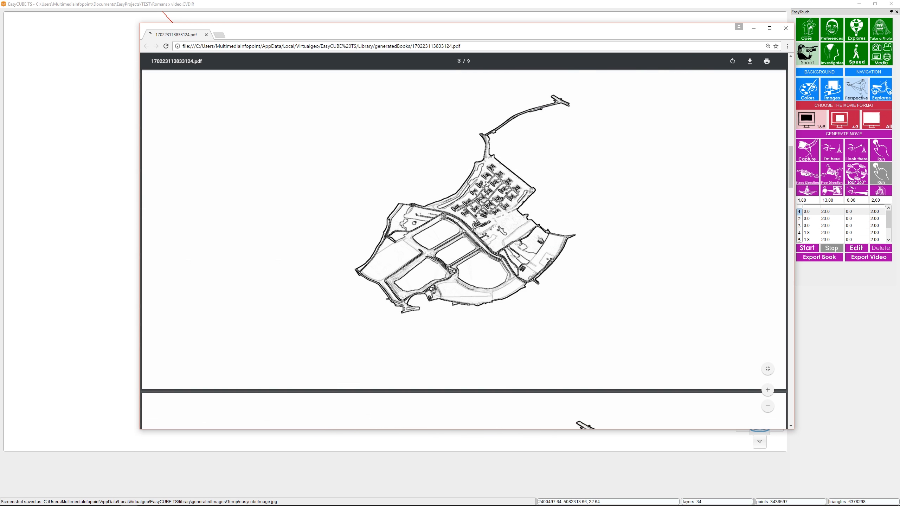
{"action": "scroll", "coordinate": [486, 184], "scroll_direction": "down", "scroll_amount": 3}
{"action": "left_click", "coordinate": [785, 28]}
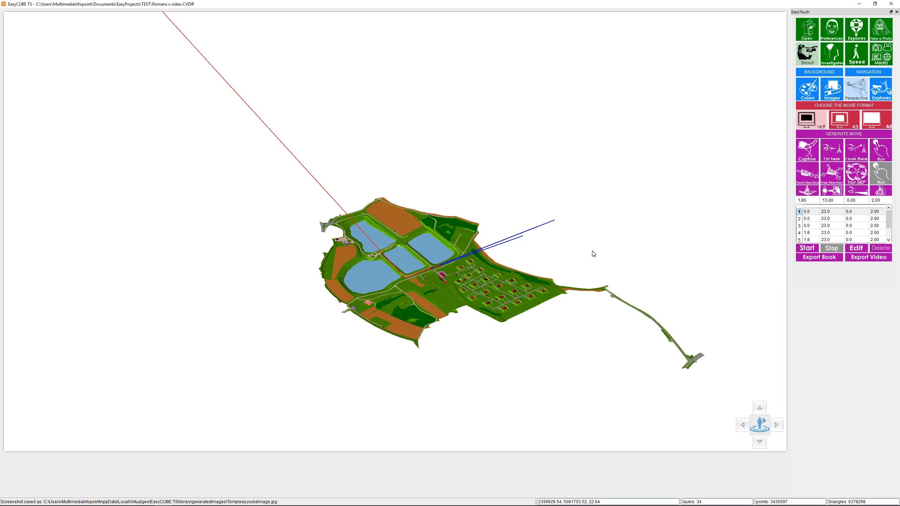
Step: Open the video export options for the captured path and move the dialog clear of the model
{"action": "scroll", "coordinate": [543, 254], "scroll_direction": "up", "scroll_amount": 2}
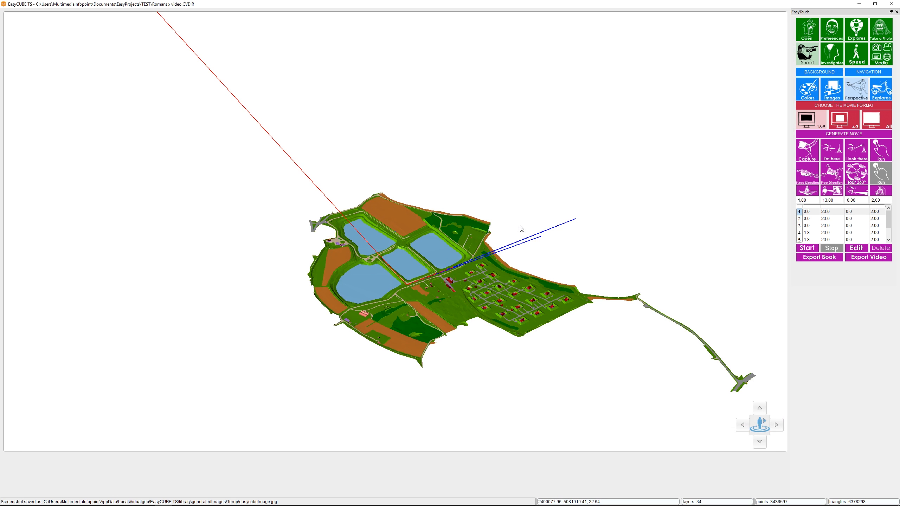
{"action": "left_click", "coordinate": [868, 258]}
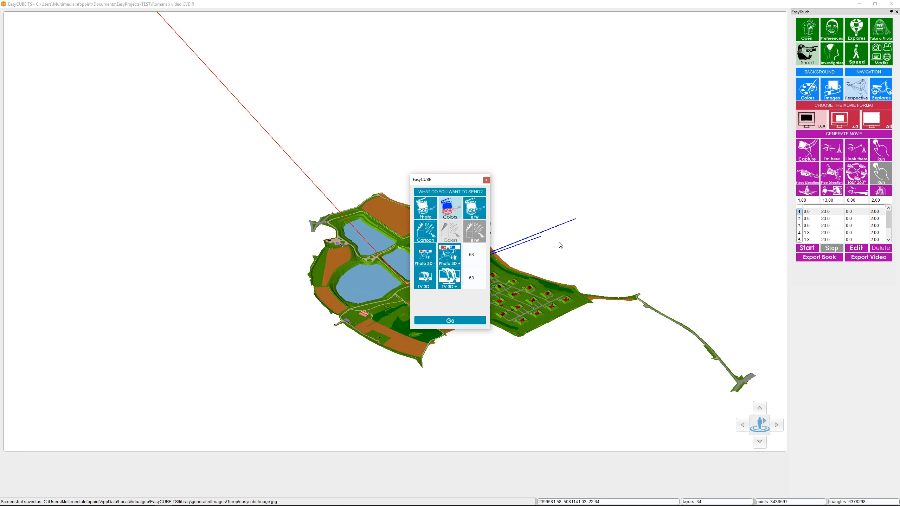
{"action": "left_click_drag", "start_coordinate": [470, 179], "coordinate": [315, 171]}
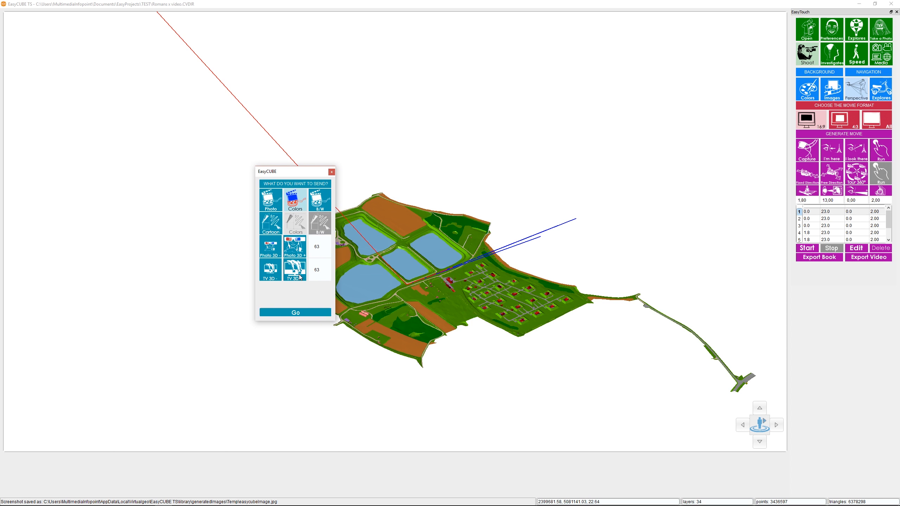
Step: Try the Photo 3D, TV 3D and coloured Cartoon styles for the video export
{"action": "left_click", "coordinate": [274, 254]}
{"action": "left_click", "coordinate": [294, 252]}
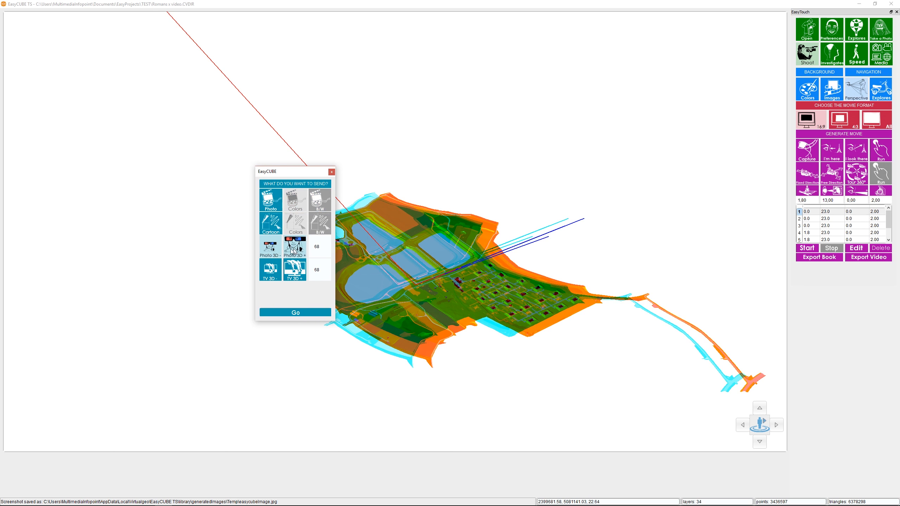
{"action": "left_click", "coordinate": [270, 250]}
{"action": "left_click", "coordinate": [291, 270]}
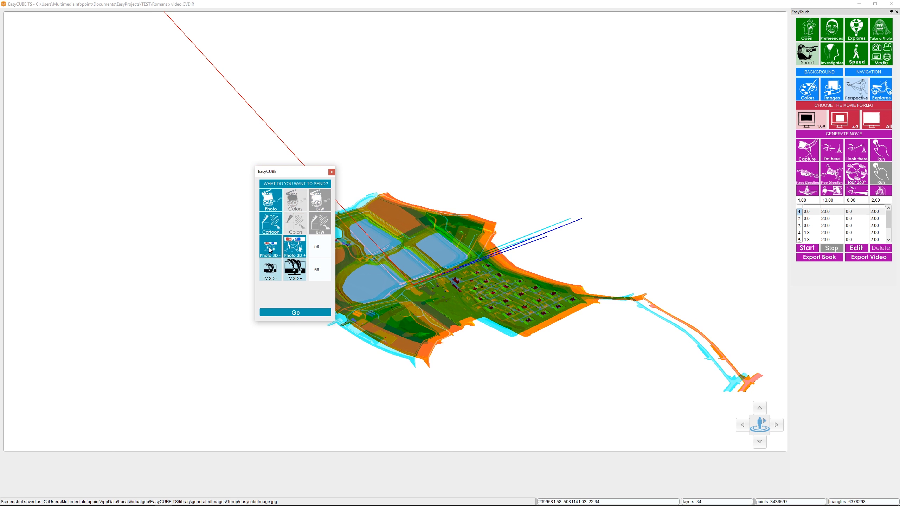
{"action": "left_click", "coordinate": [284, 230]}
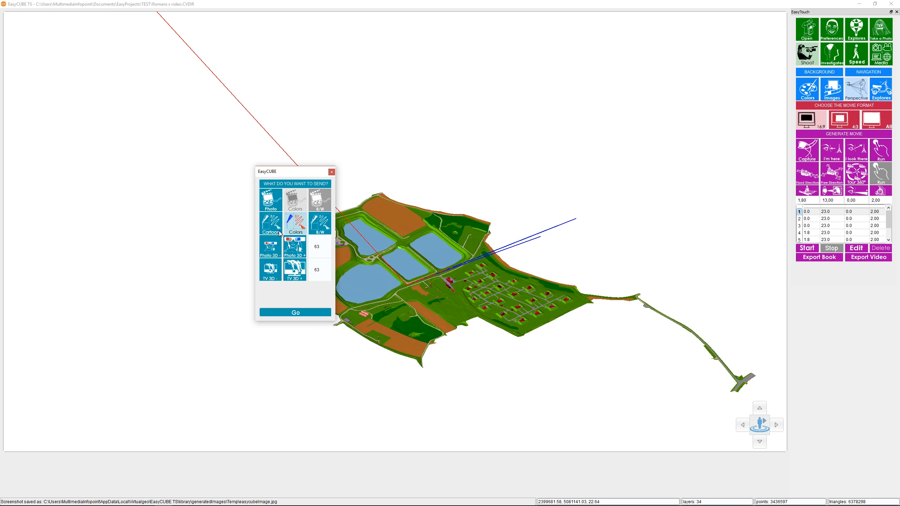
Step: Export the captured path as a TV 3D video, minimise the encoding status, and close the video playback
{"action": "left_click", "coordinate": [299, 272]}
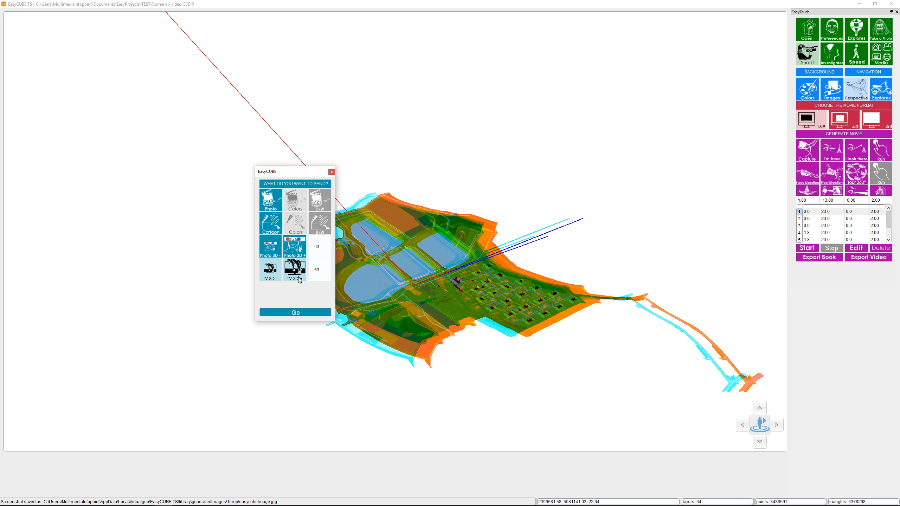
{"action": "left_click", "coordinate": [297, 313]}
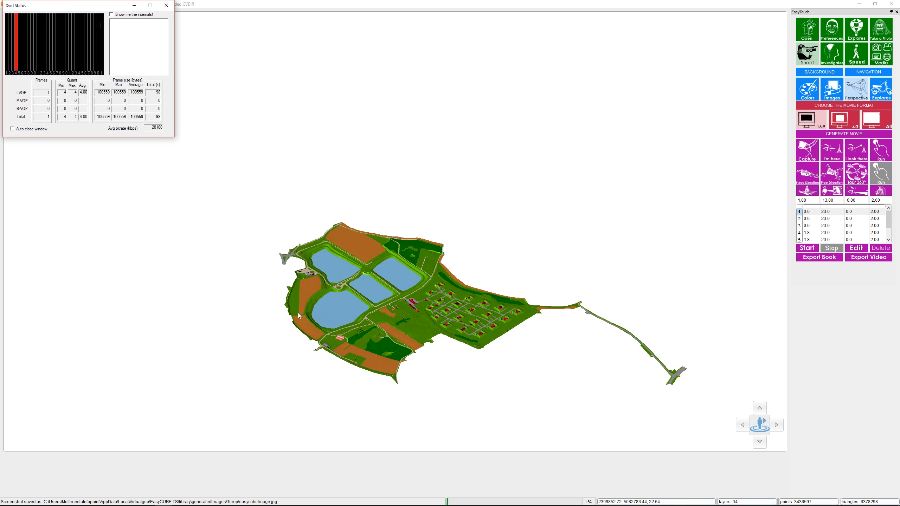
{"action": "left_click", "coordinate": [134, 6]}
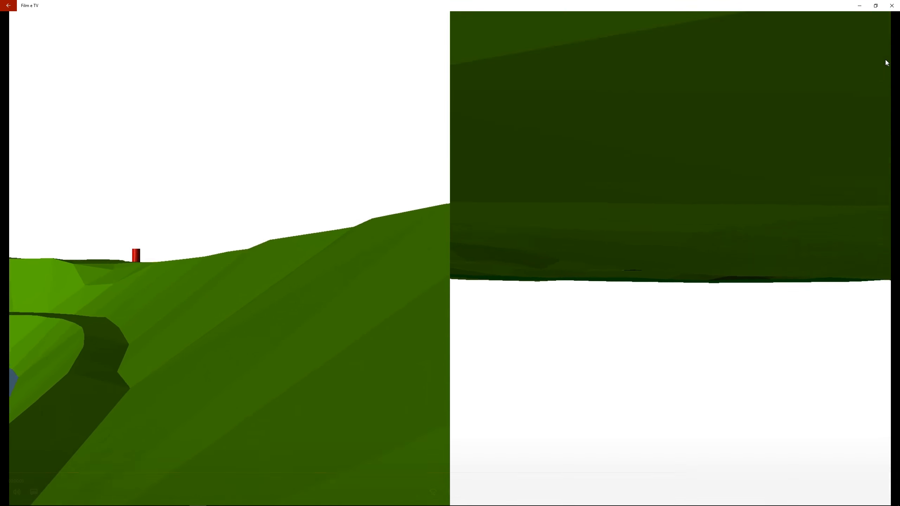
{"action": "left_click", "coordinate": [896, 6]}
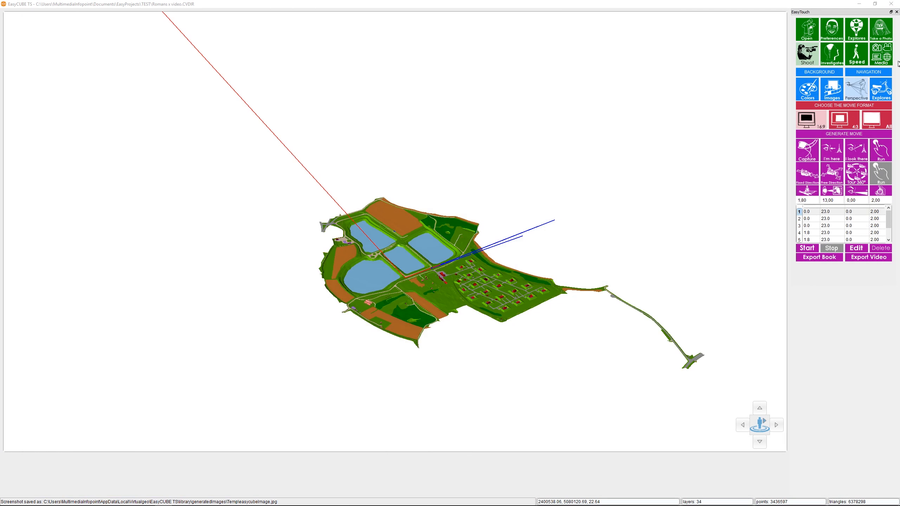
Step: Open the generatedMovies folder of the media library and play the anaglyph video of the site
{"action": "left_click", "coordinate": [883, 54]}
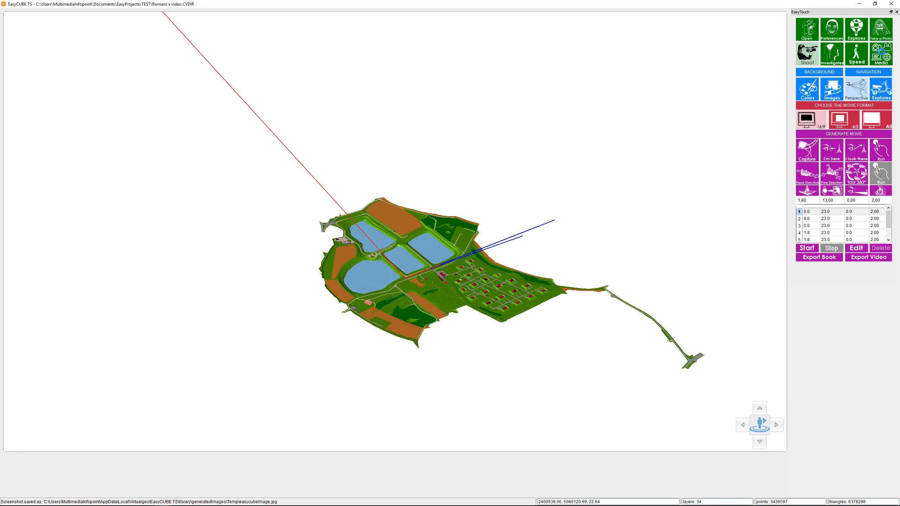
{"action": "double_click", "coordinate": [272, 110]}
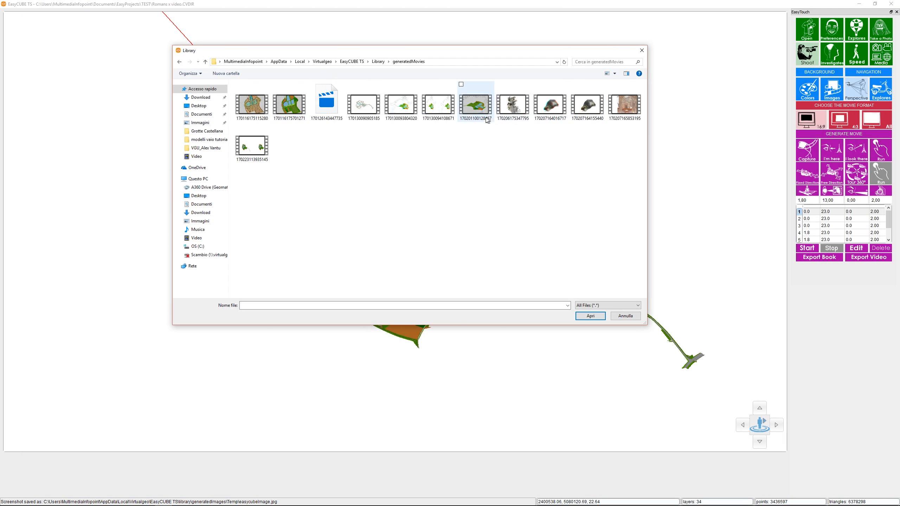
{"action": "double_click", "coordinate": [407, 113]}
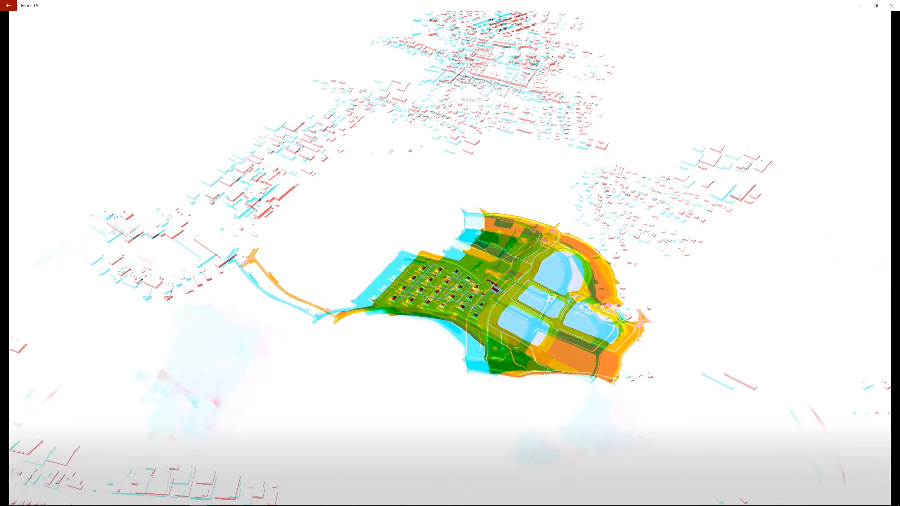
{"action": "mouse_move", "coordinate": [475, 374]}
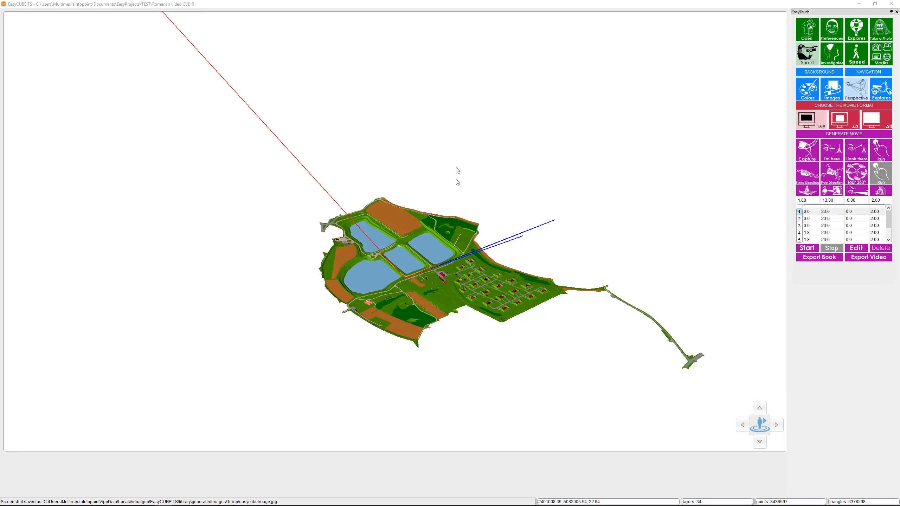
Step: Open the model investigation tools and cut the site with a vertical section through two points between the reservoirs and the houses
{"action": "scroll", "coordinate": [471, 278], "scroll_direction": "up", "scroll_amount": 2}
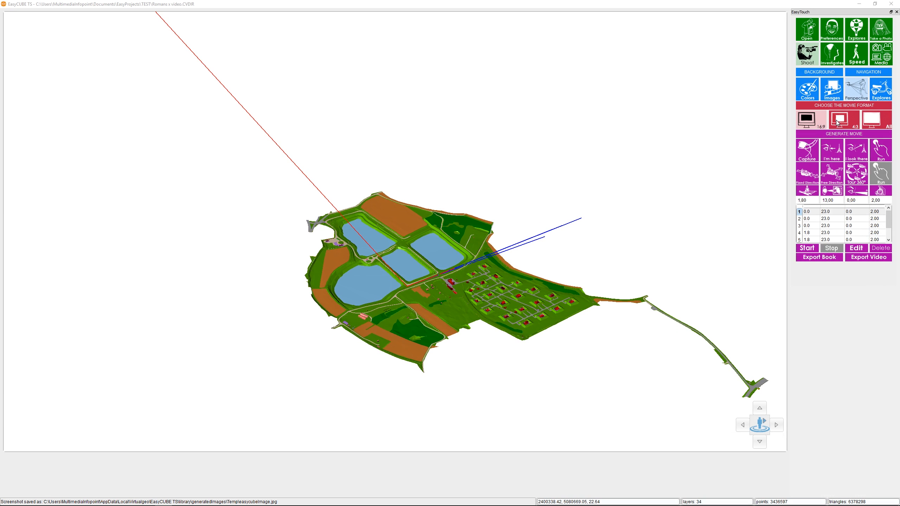
{"action": "left_click", "coordinate": [838, 59]}
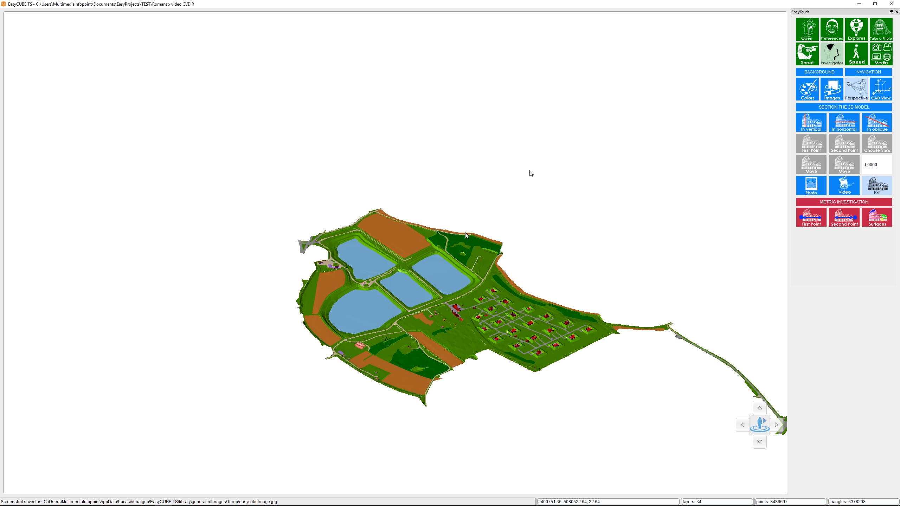
{"action": "left_click_drag", "start_coordinate": [436, 285], "coordinate": [424, 320]}
{"action": "scroll", "coordinate": [476, 306], "scroll_direction": "up", "scroll_amount": 1}
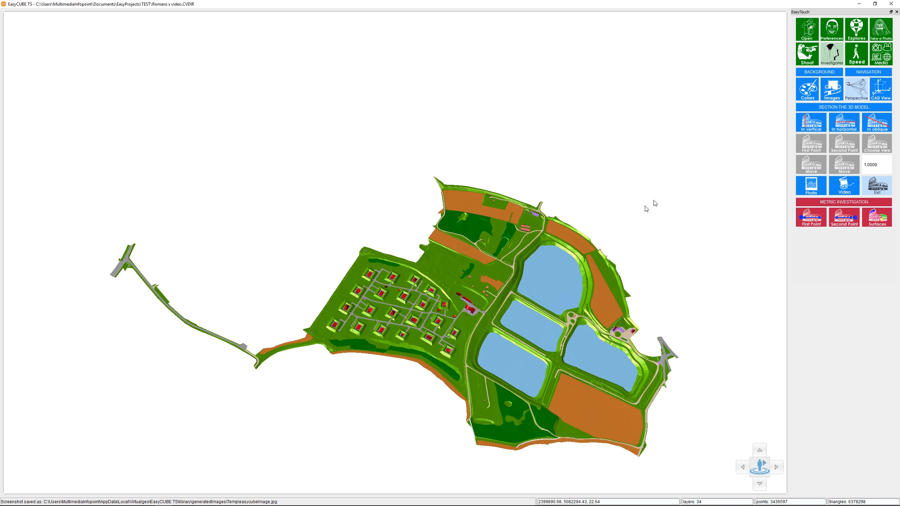
{"action": "left_click", "coordinate": [813, 124]}
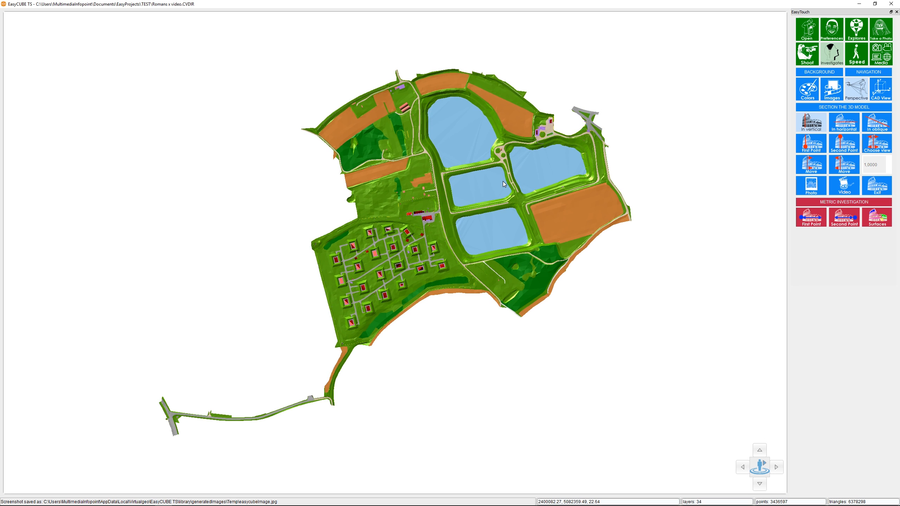
{"action": "left_click", "coordinate": [811, 143]}
{"action": "left_click", "coordinate": [846, 145]}
{"action": "left_click", "coordinate": [573, 344]}
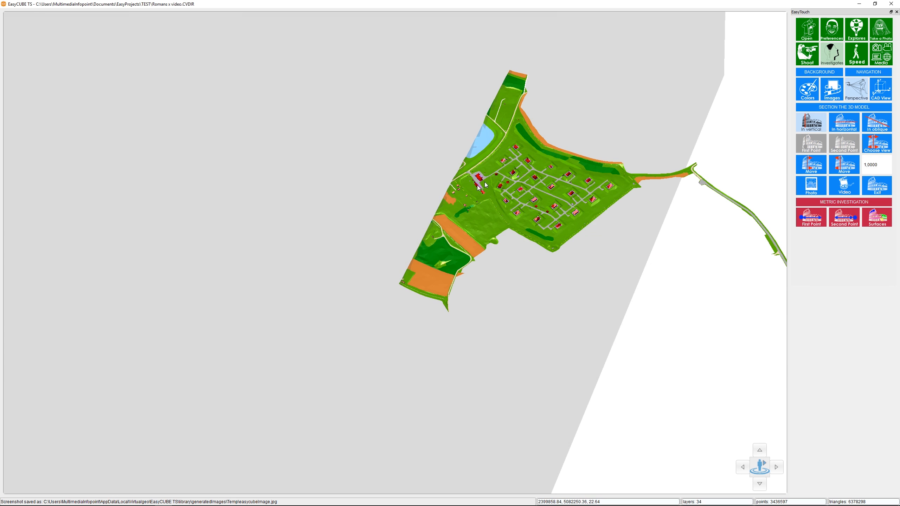
Step: Toggle the visible side of the vertical section between the reservoirs and the housing area, ending on the housing side
{"action": "left_click_drag", "start_coordinate": [455, 196], "coordinate": [480, 190]}
{"action": "left_click_drag", "start_coordinate": [532, 157], "coordinate": [501, 184]}
{"action": "left_click", "coordinate": [870, 145]}
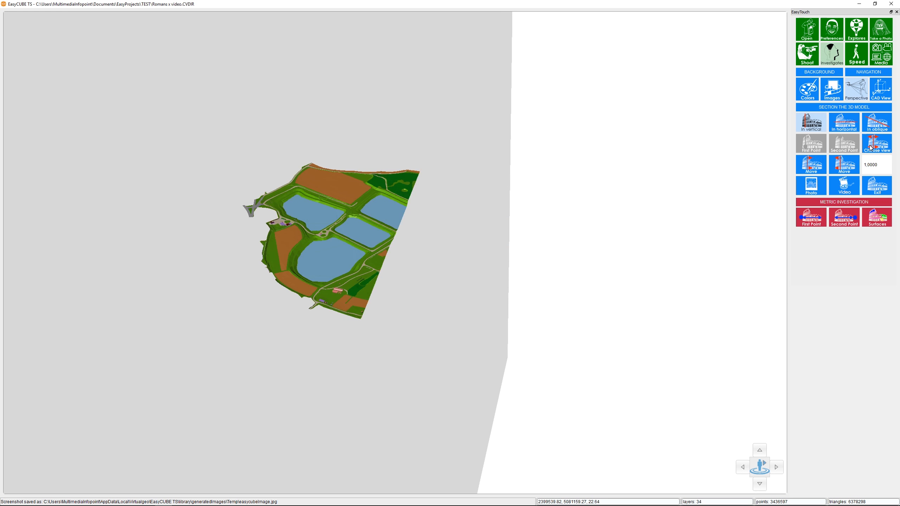
{"action": "left_click", "coordinate": [871, 146]}
{"action": "left_click", "coordinate": [870, 145]}
{"action": "left_click", "coordinate": [870, 146]}
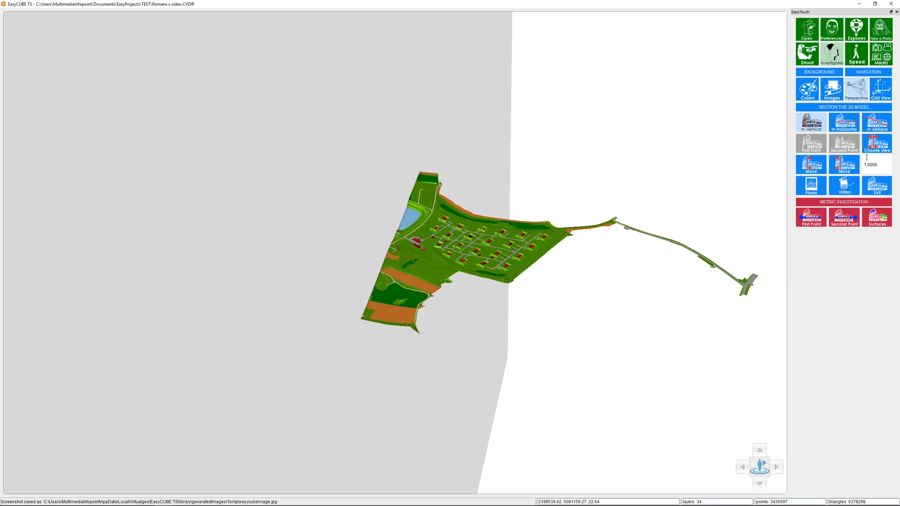
Step: Set the section's movement step to 10 and shift the cutting plane several steps towards the reservoirs
{"action": "double_click", "coordinate": [874, 163]}
{"action": "left_click", "coordinate": [809, 163]}
{"action": "left_click", "coordinate": [810, 163]}
{"action": "left_click", "coordinate": [809, 164]}
{"action": "left_click", "coordinate": [809, 163]}
{"action": "left_click", "coordinate": [809, 163]}
{"action": "left_click", "coordinate": [810, 163]}
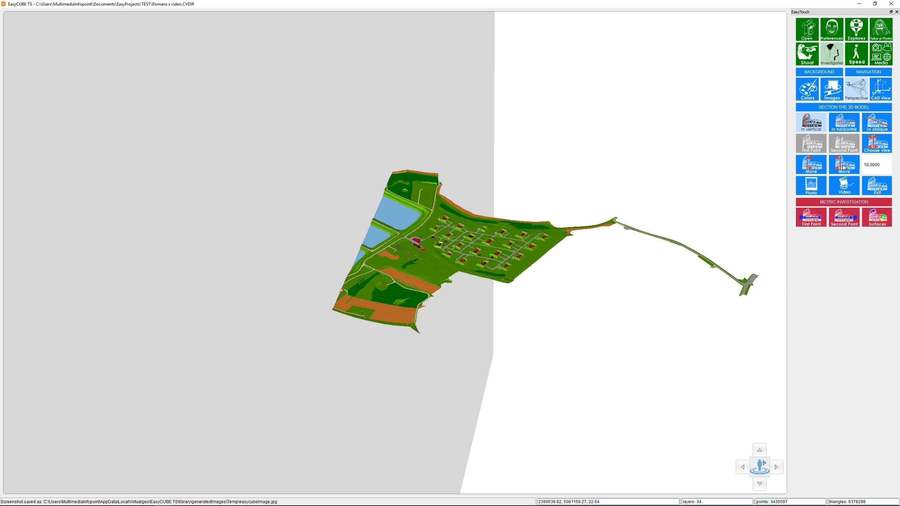
Step: Move the cutting plane a few steps back towards the houses, then several steps further over the reservoirs
{"action": "left_click", "coordinate": [844, 165]}
{"action": "left_click", "coordinate": [843, 165]}
{"action": "left_click", "coordinate": [844, 166]}
{"action": "left_click", "coordinate": [822, 169]}
{"action": "left_click", "coordinate": [823, 169]}
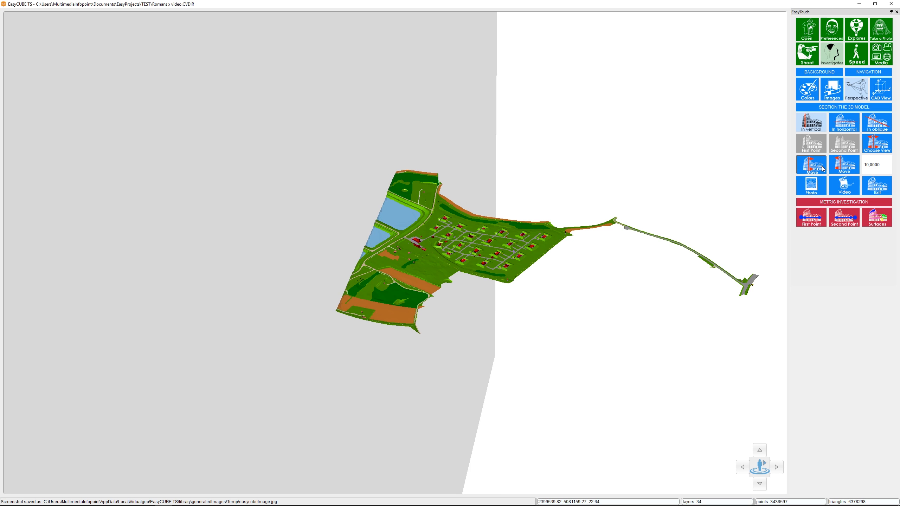
{"action": "left_click", "coordinate": [822, 169]}
{"action": "left_click", "coordinate": [823, 169]}
{"action": "left_click", "coordinate": [823, 169]}
Step: Set the movement step to 25 and shift the cutting plane past the reservoirs so that the entire site is shown
{"action": "double_click", "coordinate": [881, 163]}
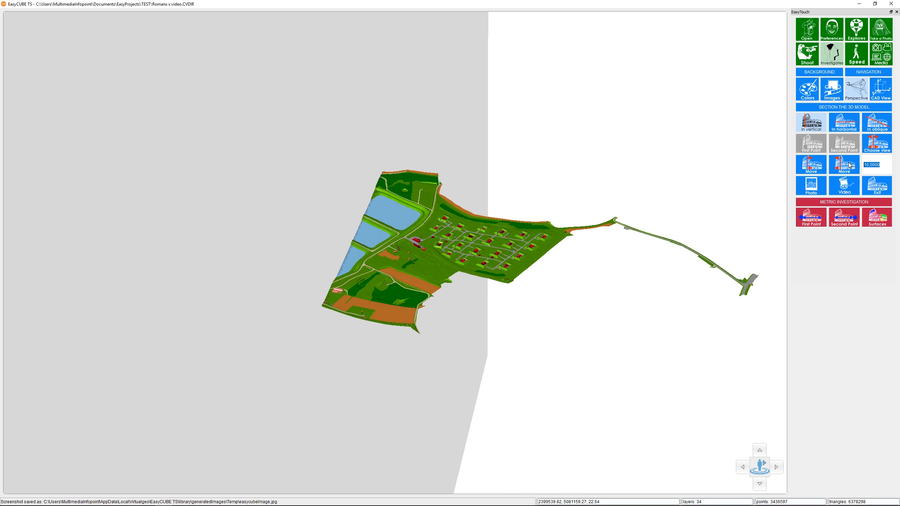
{"action": "type", "text": "25"}
{"action": "key", "text": "Return"}
{"action": "left_click", "coordinate": [819, 166]}
{"action": "left_click", "coordinate": [819, 167]}
{"action": "left_click", "coordinate": [819, 166]}
{"action": "left_click", "coordinate": [819, 166]}
{"action": "left_click", "coordinate": [819, 167]}
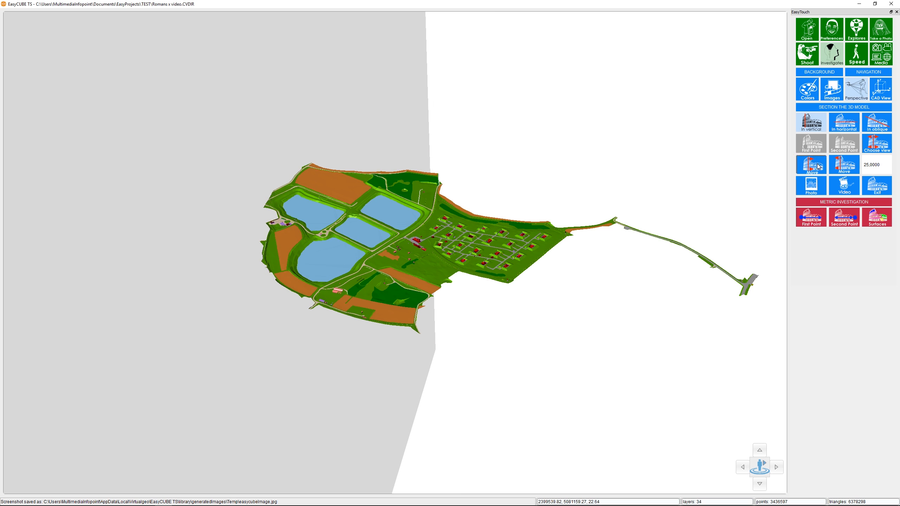
{"action": "left_click", "coordinate": [819, 166]}
{"action": "left_click", "coordinate": [818, 167]}
{"action": "left_click", "coordinate": [819, 167]}
{"action": "left_click", "coordinate": [819, 167]}
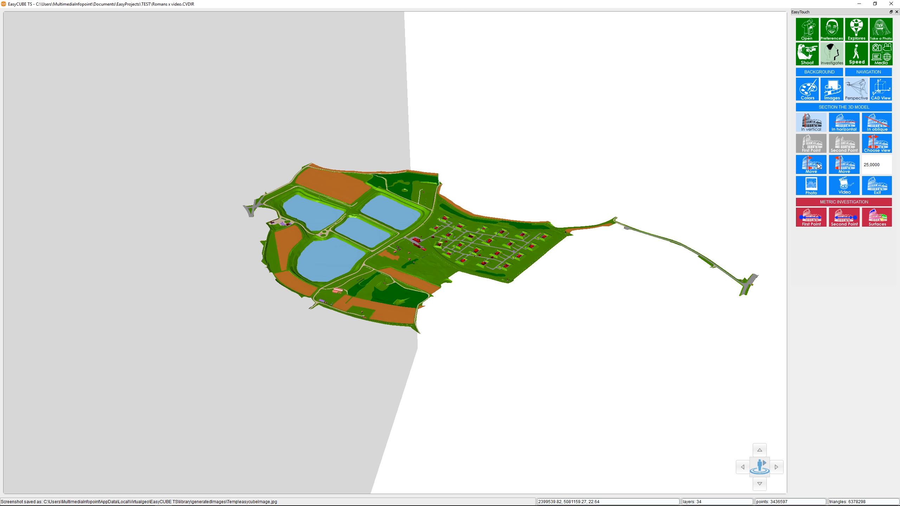
Step: Open the movie tools and delete all six recorded rows of the earlier path
{"action": "left_click_drag", "start_coordinate": [631, 205], "coordinate": [483, 244]}
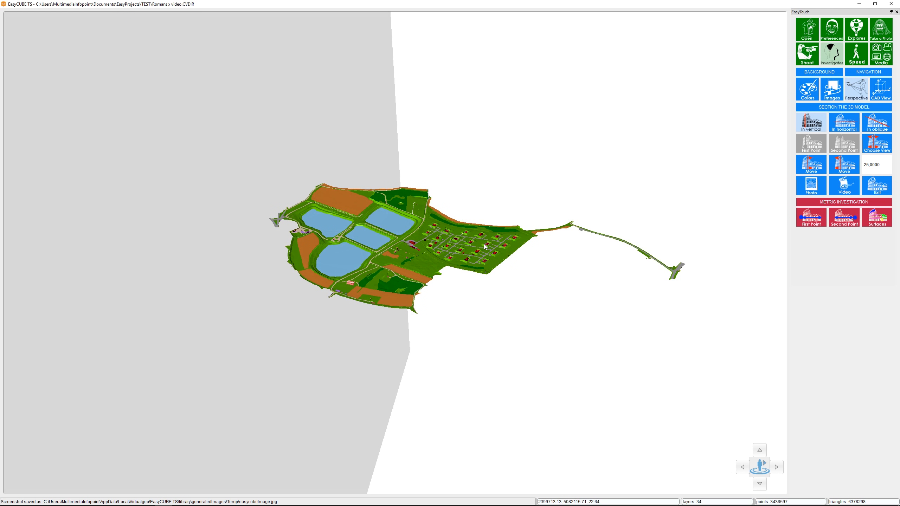
{"action": "left_click_drag", "start_coordinate": [411, 259], "coordinate": [444, 297]}
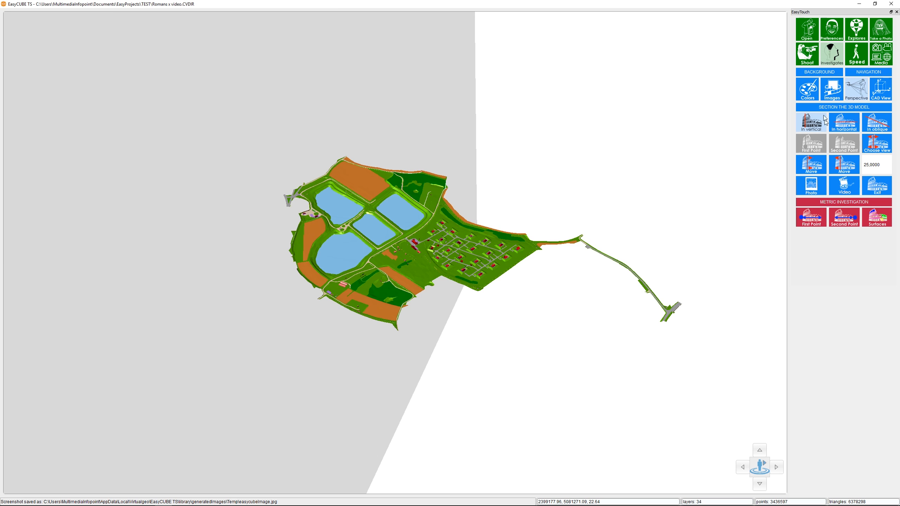
{"action": "left_click", "coordinate": [812, 57]}
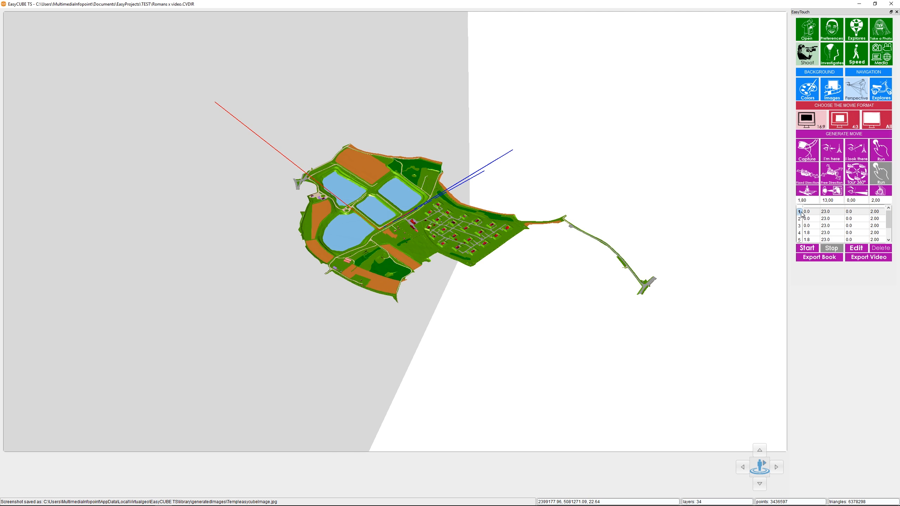
{"action": "left_click", "coordinate": [889, 239]}
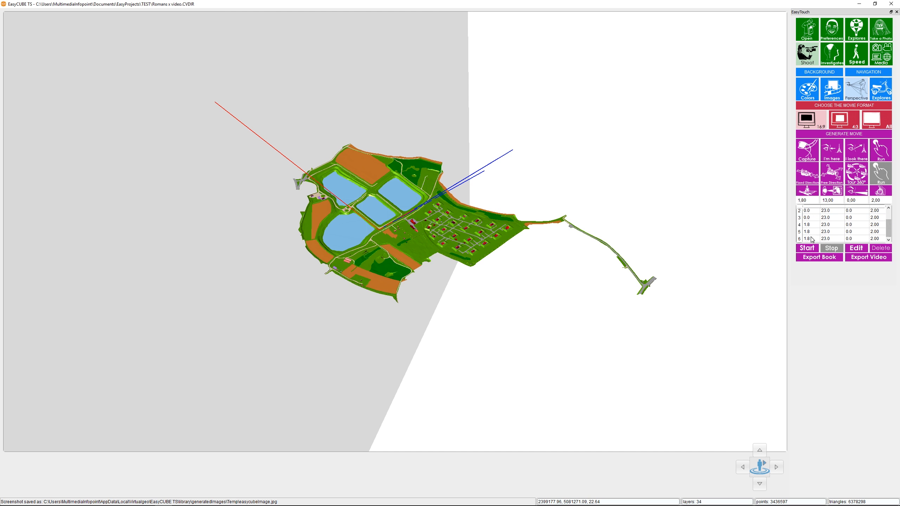
{"action": "left_click", "coordinate": [799, 240], "text": "shift"}
{"action": "left_click", "coordinate": [881, 248]}
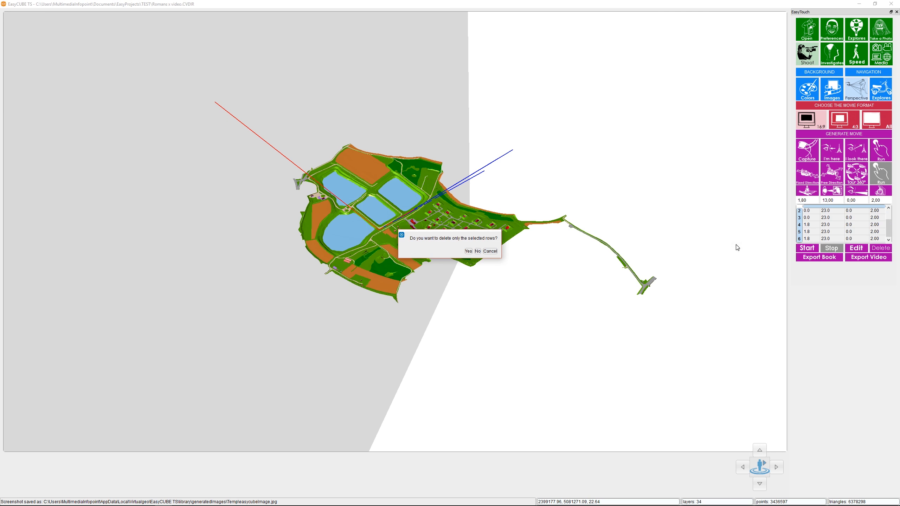
{"action": "left_click", "coordinate": [468, 251]}
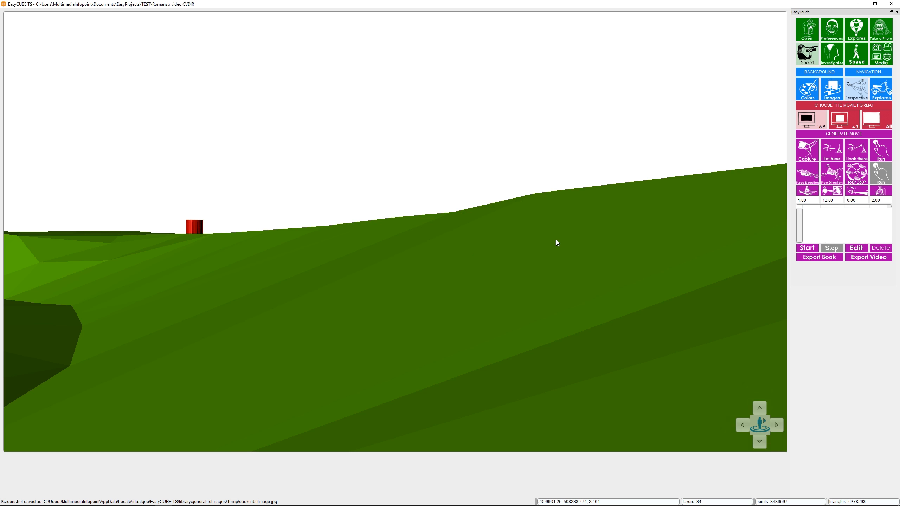
Step: Frame the whole sectioned site and record the section's starting position for the video with the investigation tools
{"action": "scroll", "coordinate": [508, 227], "scroll_direction": "down", "scroll_amount": 2}
{"action": "scroll", "coordinate": [529, 200], "scroll_direction": "down", "scroll_amount": 7}
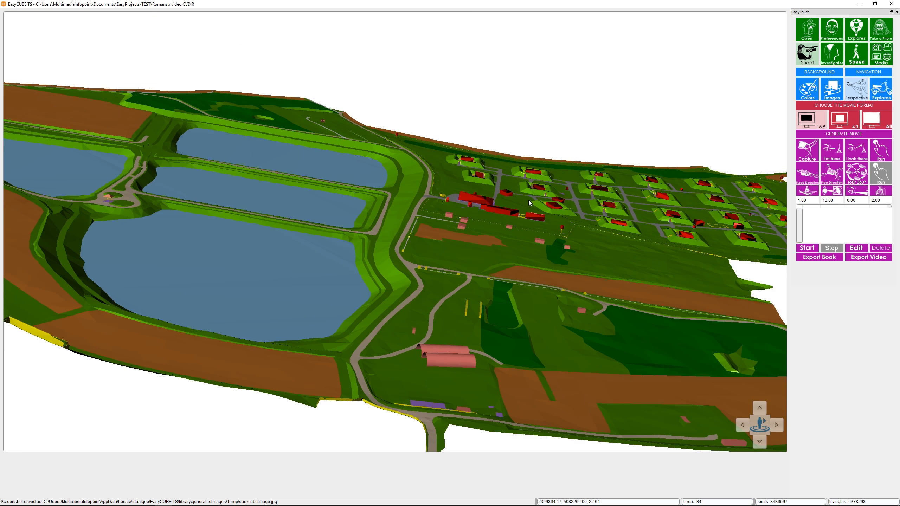
{"action": "middle_click_drag", "start_coordinate": [524, 204], "coordinate": [362, 236]}
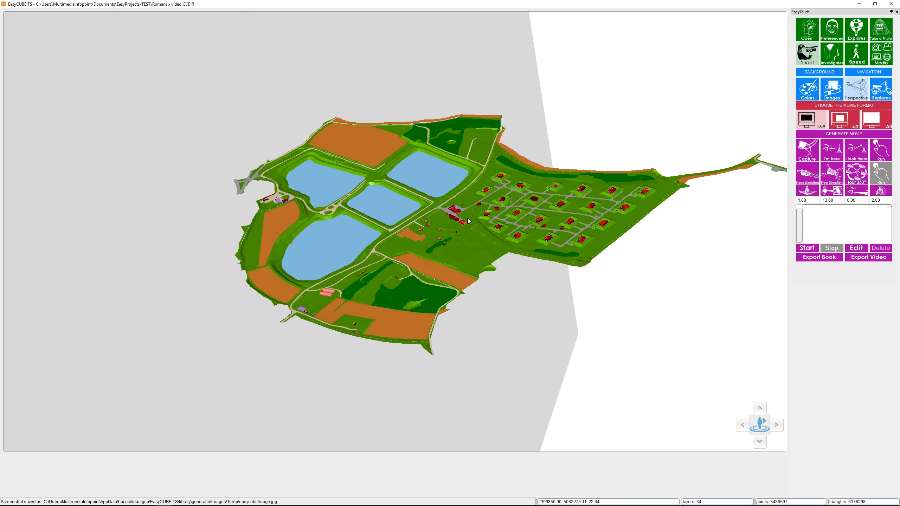
{"action": "scroll", "coordinate": [529, 216], "scroll_direction": "down", "scroll_amount": 1}
{"action": "middle_click_drag", "start_coordinate": [542, 217], "coordinate": [506, 225]}
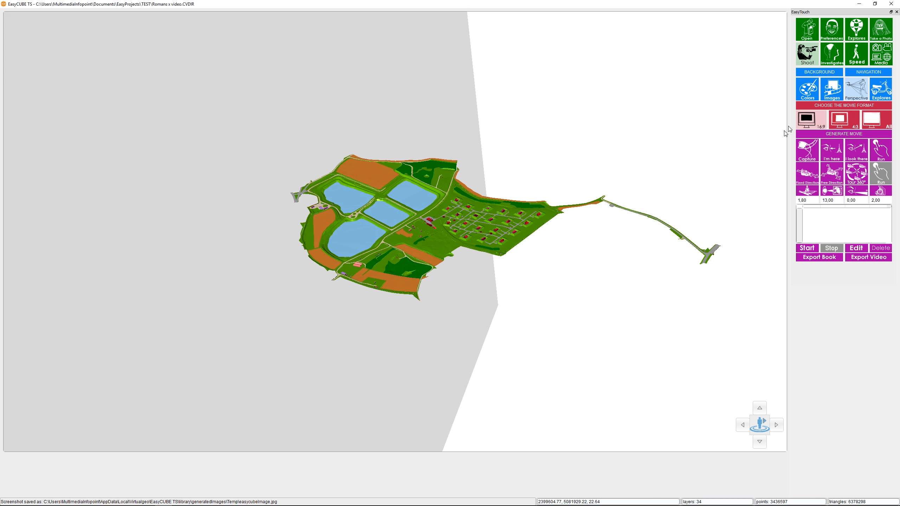
{"action": "left_click", "coordinate": [827, 61]}
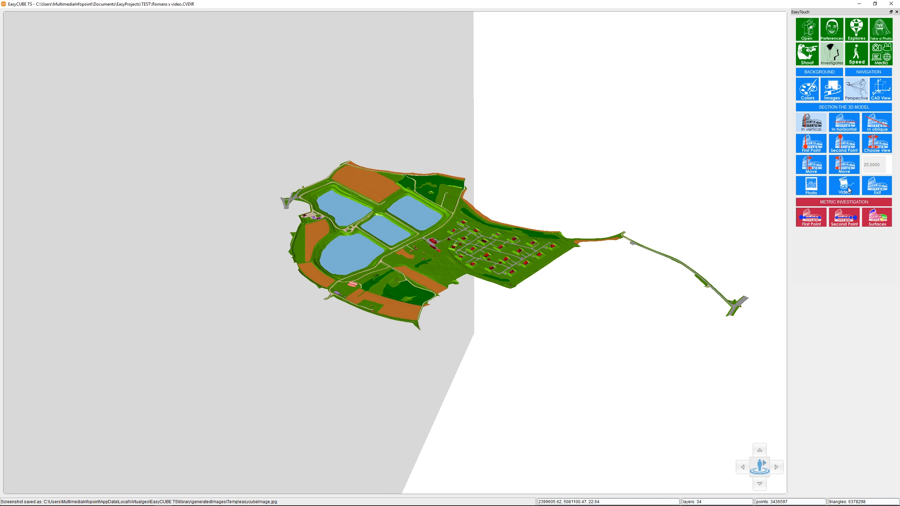
Step: Sweep the cutting plane across the site to the end of the access road and record that end position for the video
{"action": "left_click", "coordinate": [839, 167]}
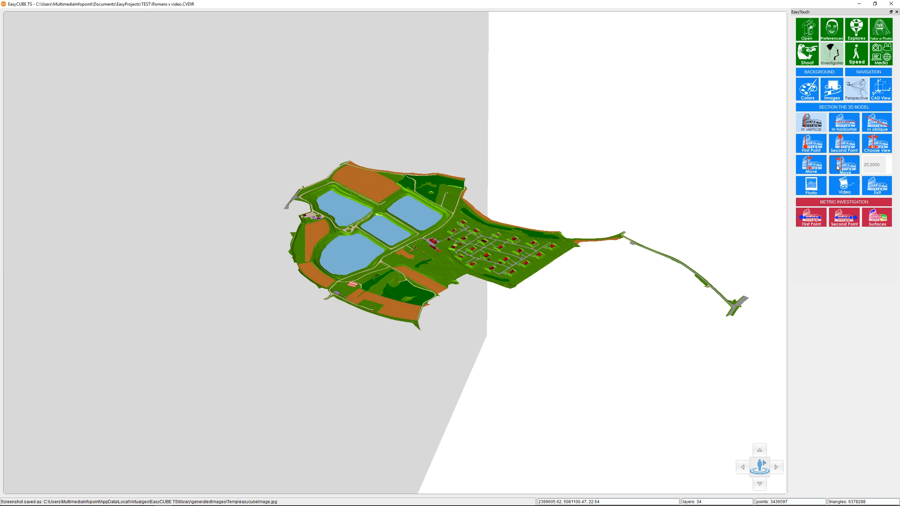
{"action": "left_click", "coordinate": [838, 168]}
{"action": "left_click", "coordinate": [838, 167]}
{"action": "left_click", "coordinate": [839, 167]}
{"action": "left_click", "coordinate": [839, 167]}
{"action": "left_click", "coordinate": [838, 167]}
{"action": "left_click", "coordinate": [839, 168]}
{"action": "left_click", "coordinate": [839, 167]}
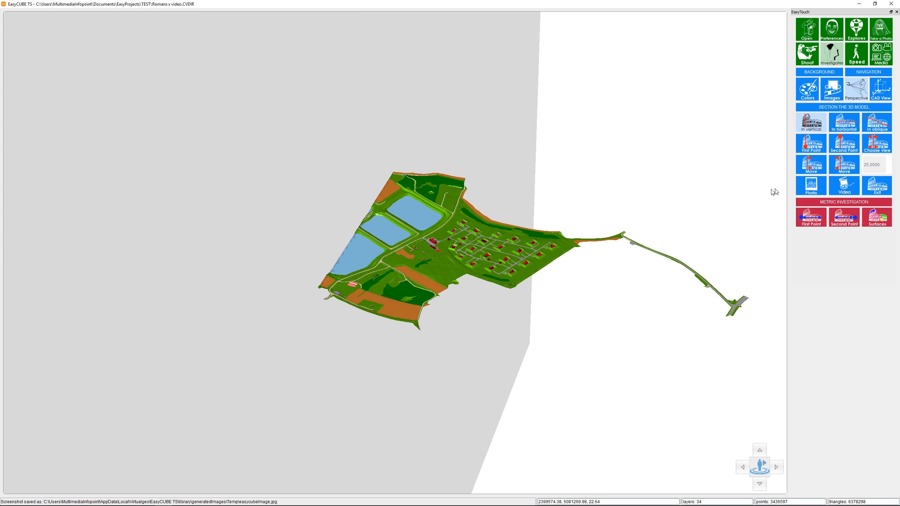
{"action": "left_click", "coordinate": [847, 171]}
{"action": "left_click", "coordinate": [847, 172]}
{"action": "left_click", "coordinate": [847, 172]}
{"action": "left_click", "coordinate": [847, 171]}
{"action": "left_click", "coordinate": [847, 171]}
{"action": "left_click", "coordinate": [847, 171]}
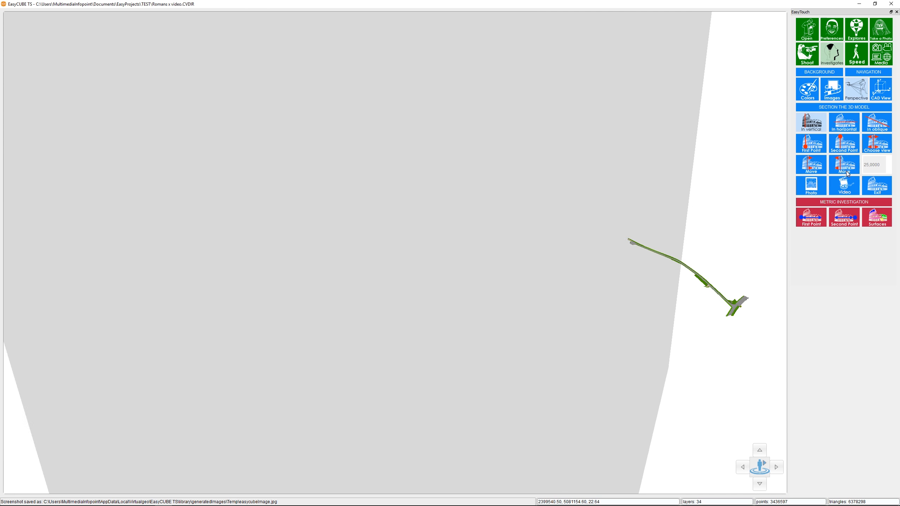
{"action": "left_click", "coordinate": [847, 172]}
{"action": "left_click", "coordinate": [846, 171]}
{"action": "left_click", "coordinate": [847, 171]}
{"action": "left_click", "coordinate": [847, 172]}
{"action": "left_click", "coordinate": [846, 171]}
{"action": "left_click", "coordinate": [847, 171]}
{"action": "left_click", "coordinate": [847, 171]}
{"action": "left_click", "coordinate": [847, 171]}
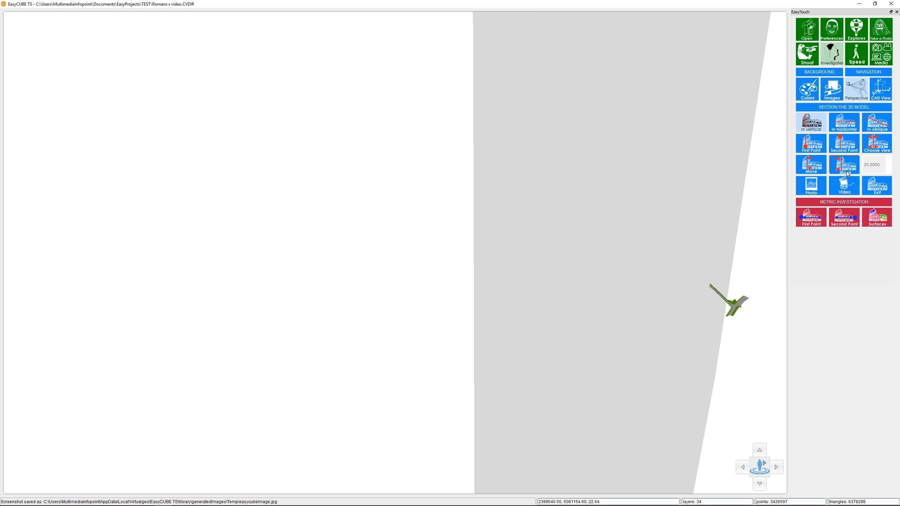
{"action": "left_click", "coordinate": [847, 171]}
{"action": "left_click", "coordinate": [847, 171]}
{"action": "left_click", "coordinate": [847, 171]}
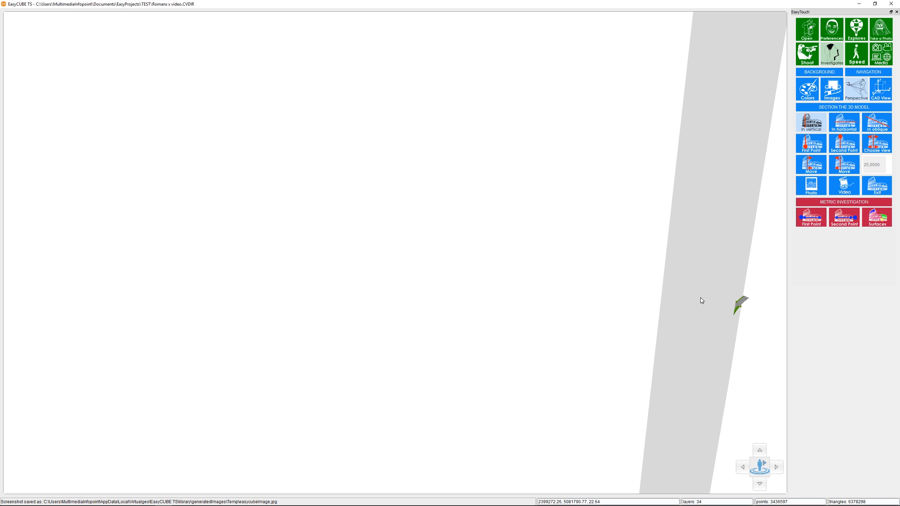
{"action": "left_click_drag", "start_coordinate": [700, 297], "coordinate": [747, 279]}
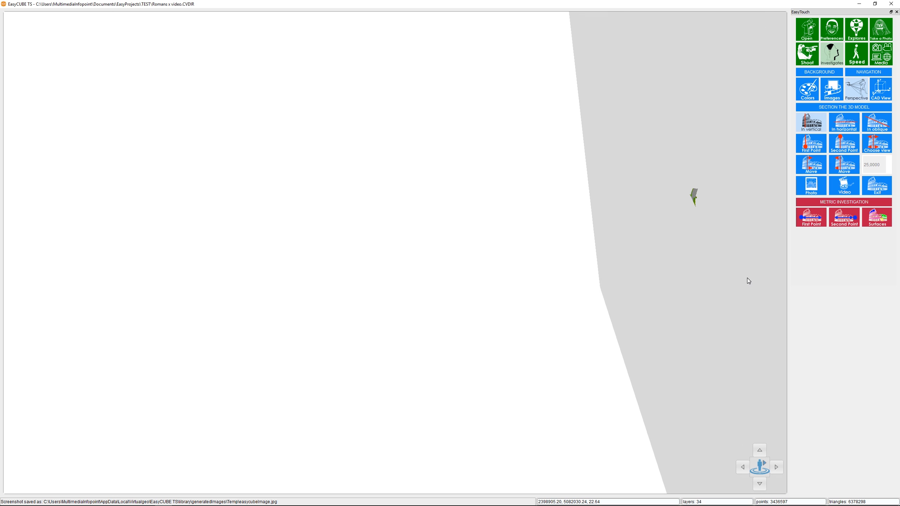
{"action": "left_click", "coordinate": [852, 189]}
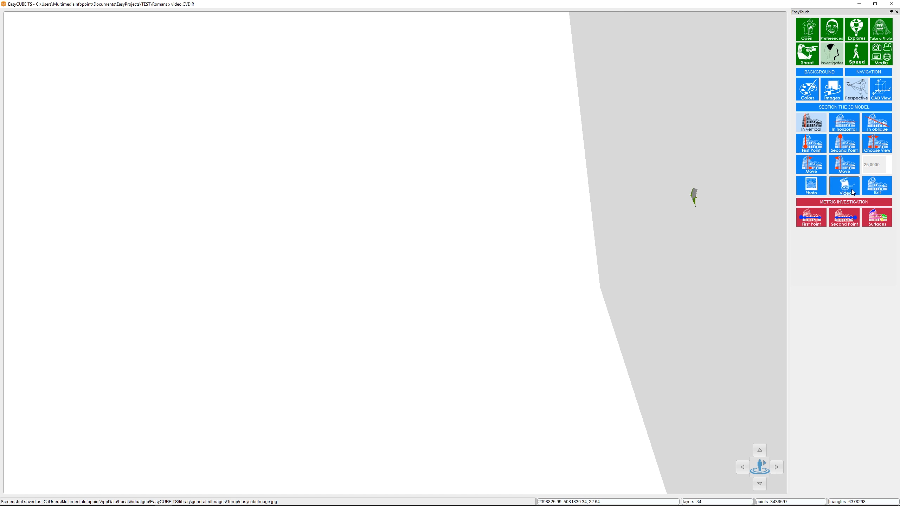
Step: Preview the recorded section movie from its first row, stopping it and replaying it once
{"action": "left_click", "coordinate": [809, 55]}
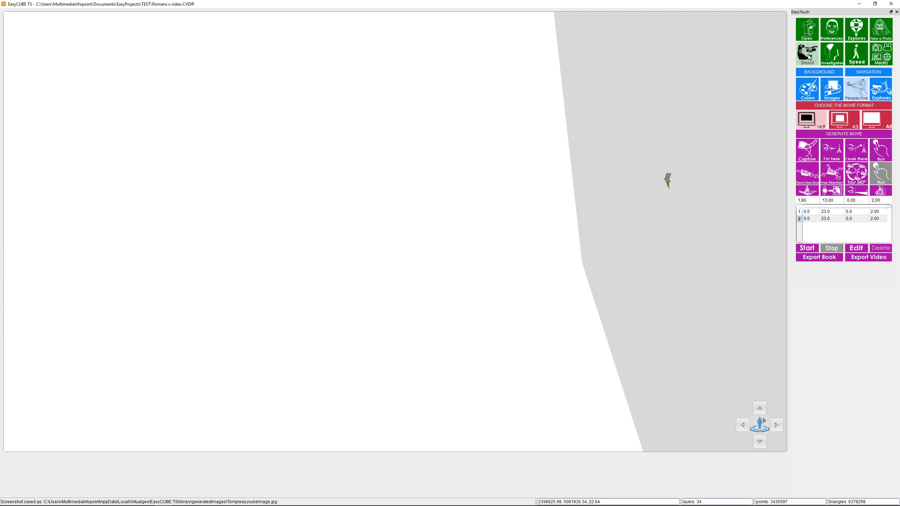
{"action": "left_click", "coordinate": [807, 212]}
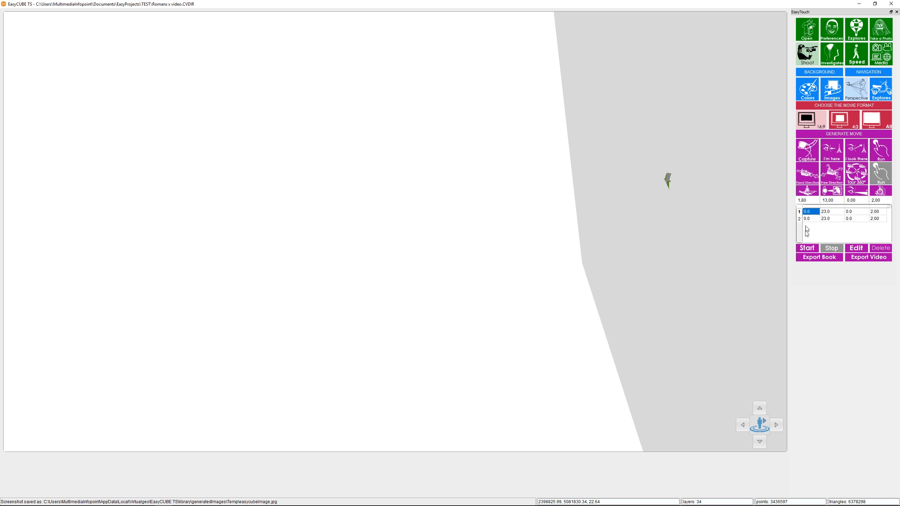
{"action": "left_click", "coordinate": [811, 249]}
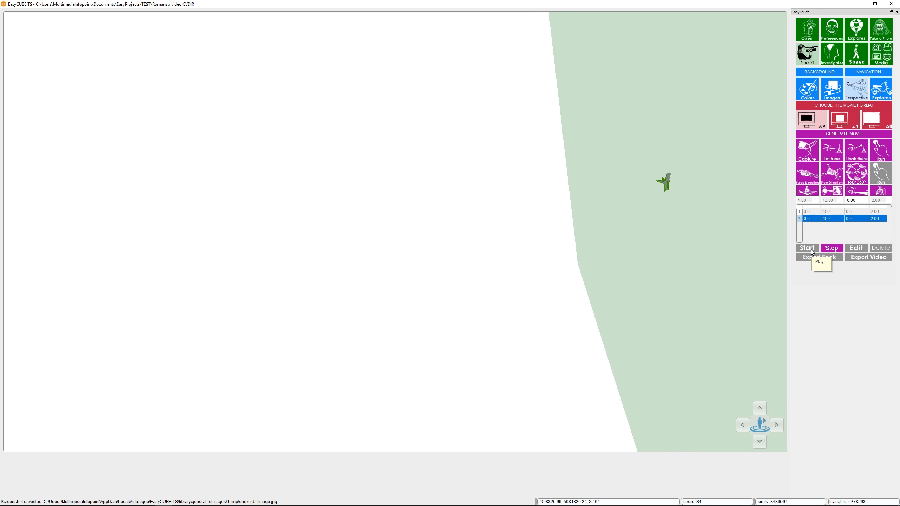
{"action": "left_click", "coordinate": [839, 248]}
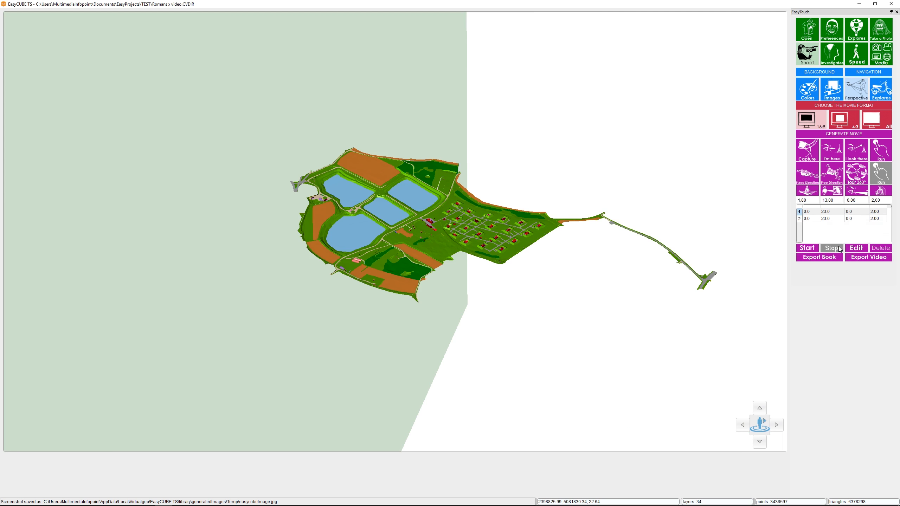
{"action": "left_click", "coordinate": [815, 251]}
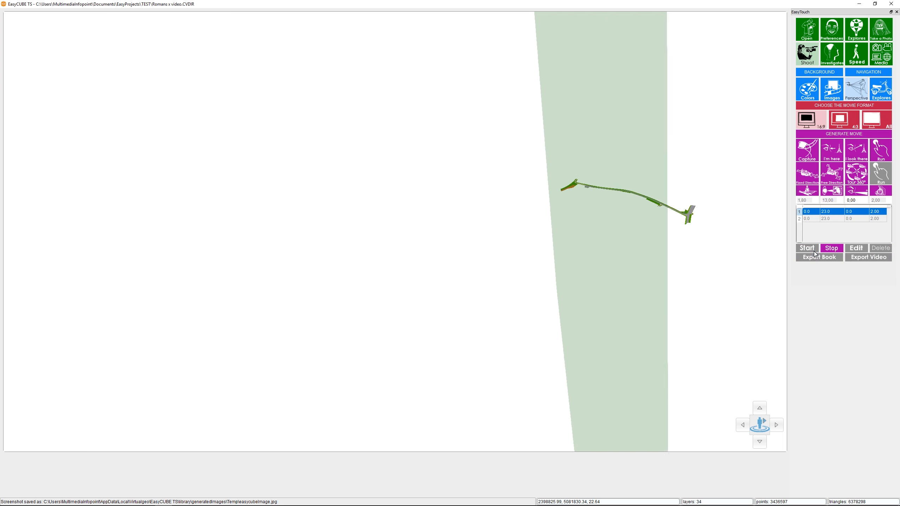
{"action": "left_click", "coordinate": [833, 248]}
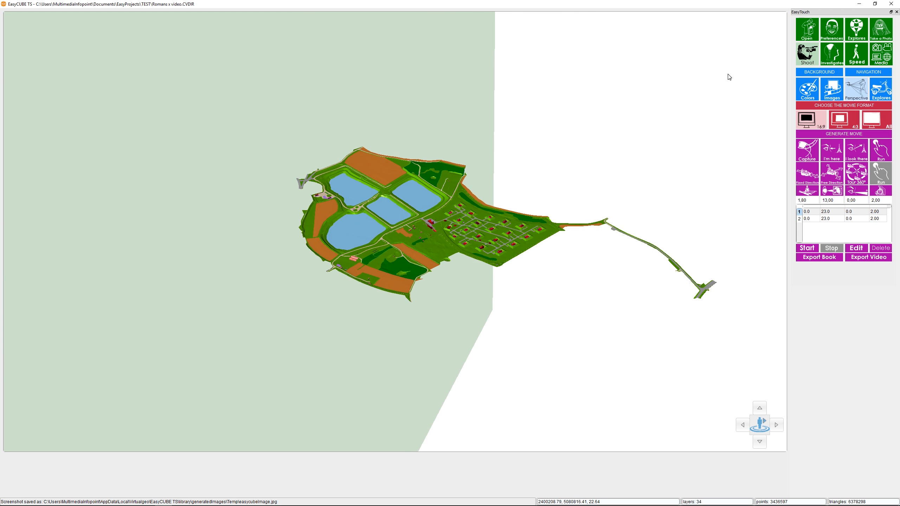
Step: Move the vertical cutting plane back from the access road into the housing area and switch the view to the section's opposite side
{"action": "left_click", "coordinate": [829, 56]}
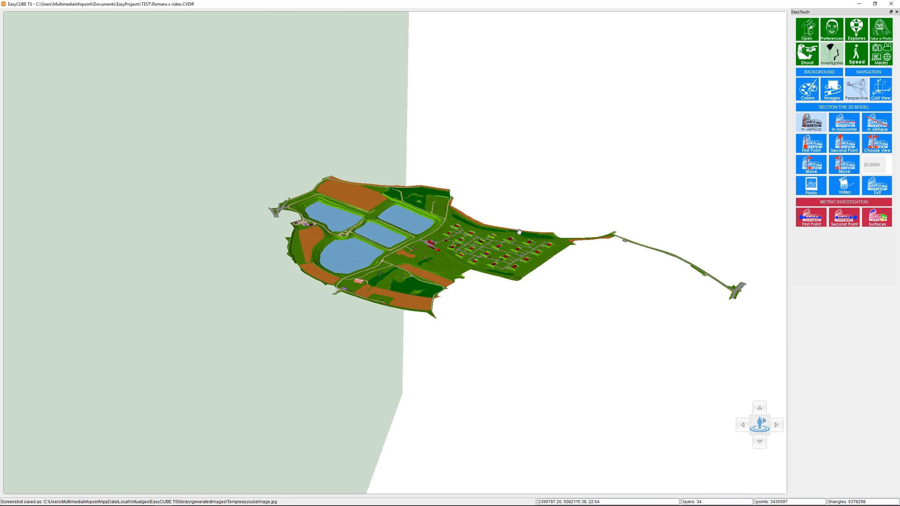
{"action": "left_click_drag", "start_coordinate": [520, 232], "coordinate": [466, 236]}
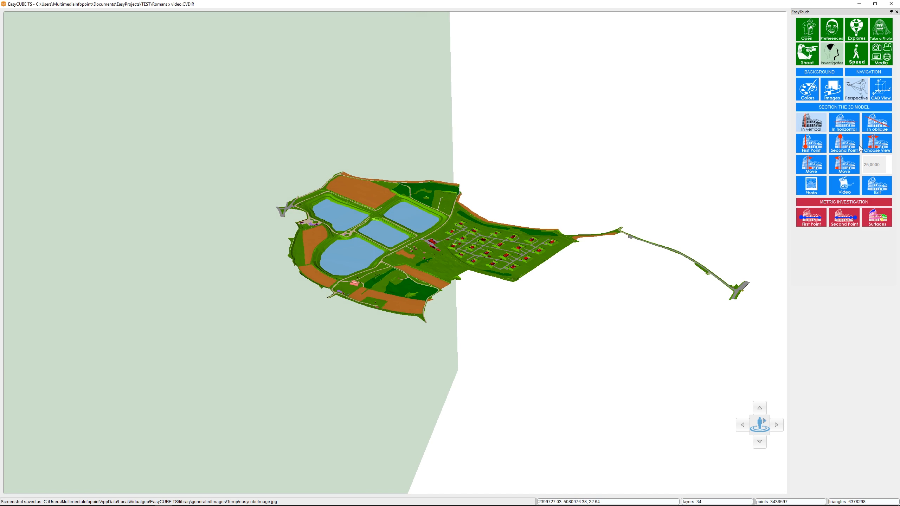
{"action": "left_click", "coordinate": [853, 172]}
{"action": "left_click", "coordinate": [819, 162]}
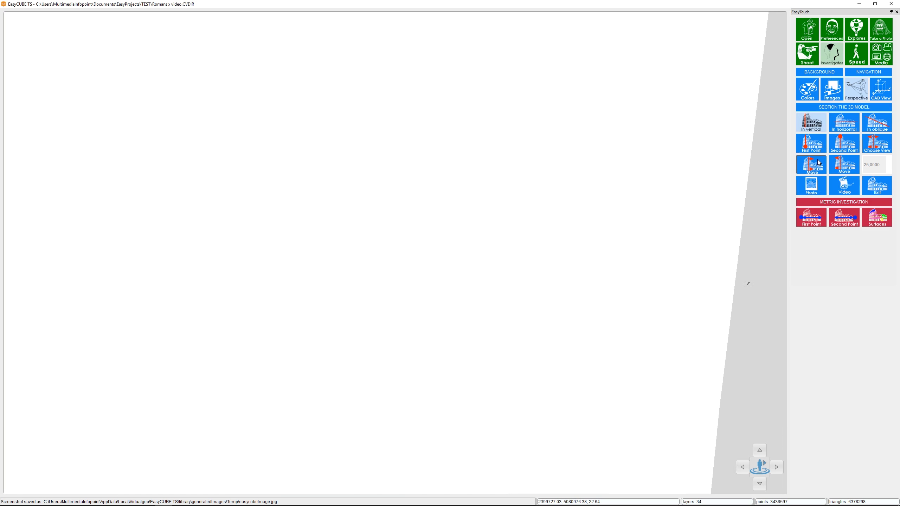
{"action": "left_click", "coordinate": [819, 162]}
{"action": "left_click", "coordinate": [819, 163]}
{"action": "left_click", "coordinate": [819, 163]}
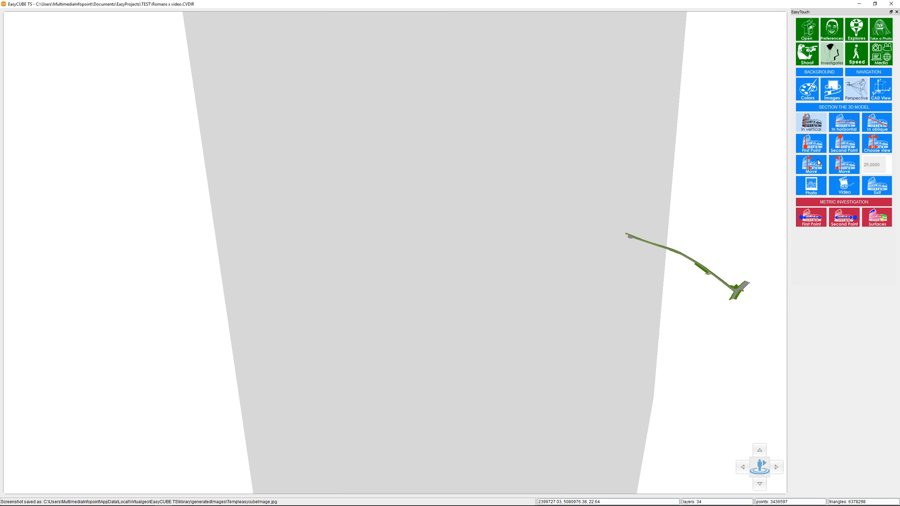
{"action": "left_click", "coordinate": [819, 162]}
{"action": "left_click", "coordinate": [819, 162]}
{"action": "left_click", "coordinate": [820, 162]}
{"action": "left_click", "coordinate": [820, 162]}
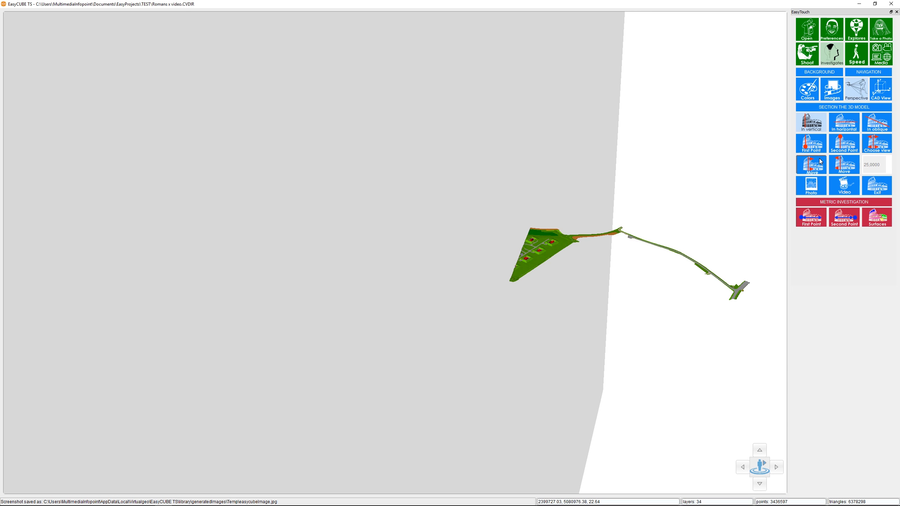
{"action": "left_click", "coordinate": [820, 162]}
{"action": "left_click", "coordinate": [820, 161]}
{"action": "left_click", "coordinate": [877, 143]}
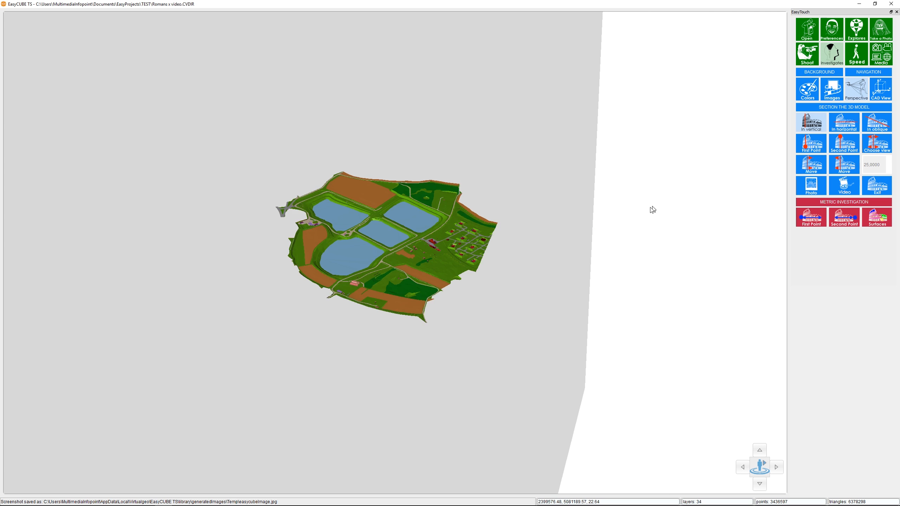
Step: Capture a near-overhead photo of the sectioned site for sending by e-mail and choose to redo the image
{"action": "left_click_drag", "start_coordinate": [651, 209], "coordinate": [560, 255]}
{"action": "scroll", "coordinate": [398, 272], "scroll_direction": "up", "scroll_amount": 5}
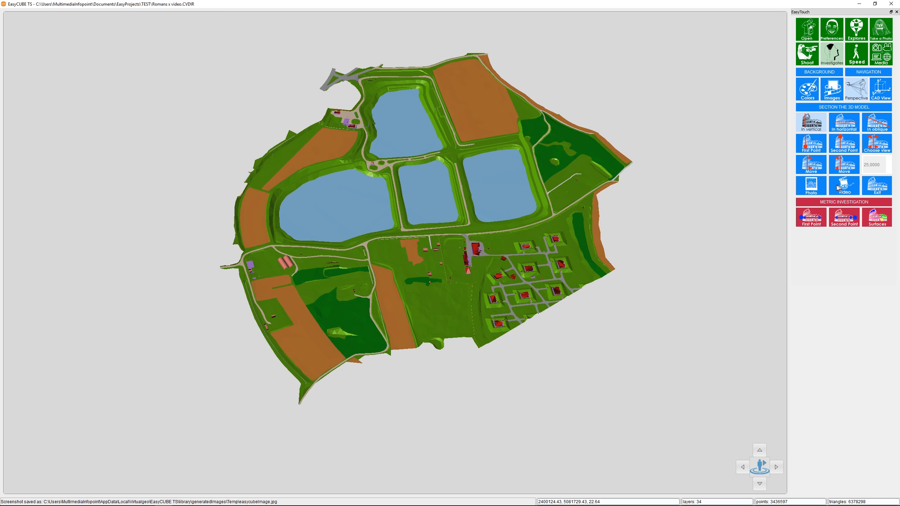
{"action": "left_click", "coordinate": [813, 186]}
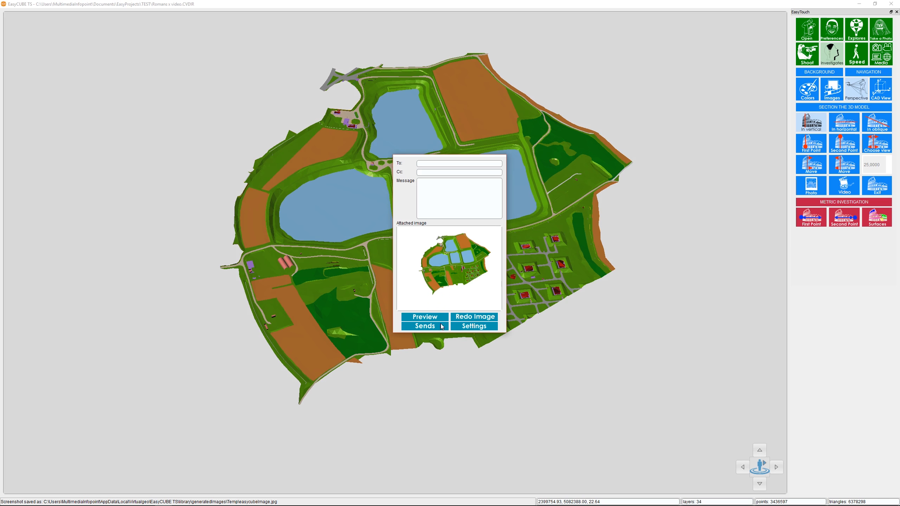
{"action": "left_click", "coordinate": [467, 318]}
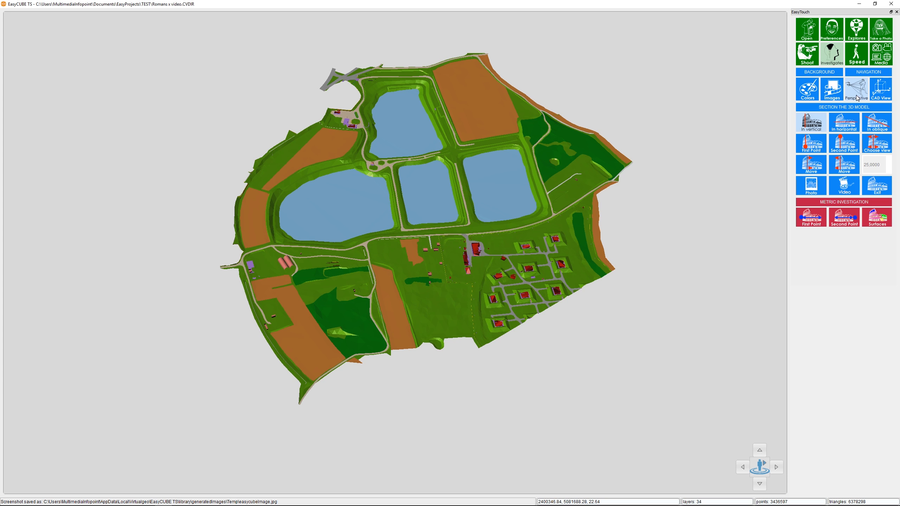
Step: Examine the sectioned site in CAD View, then restore Perspective and exit the section
{"action": "left_click", "coordinate": [886, 92]}
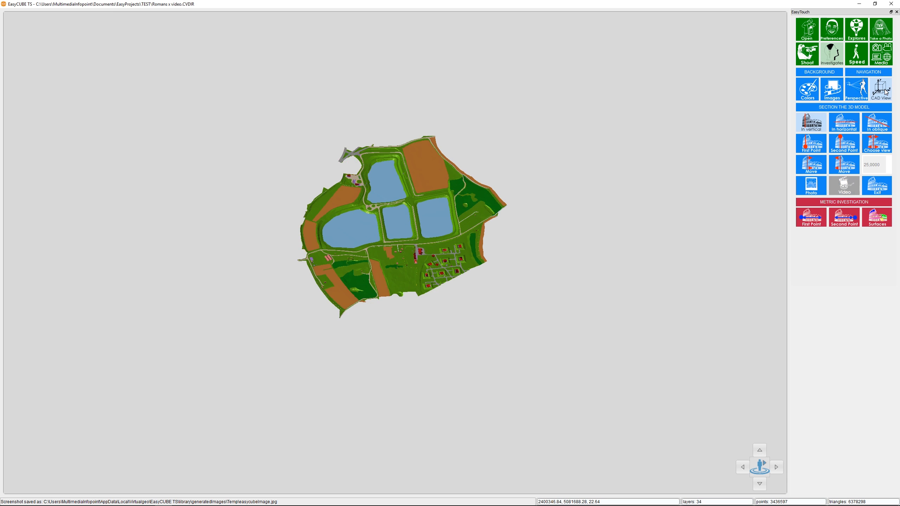
{"action": "mouse_move", "coordinate": [368, 227]}
{"action": "left_mouse_down"}
{"action": "mouse_move", "coordinate": [394, 282]}
{"action": "mouse_move", "coordinate": [477, 250]}
{"action": "mouse_move", "coordinate": [315, 231]}
{"action": "mouse_move", "coordinate": [355, 229]}
{"action": "left_mouse_up"}
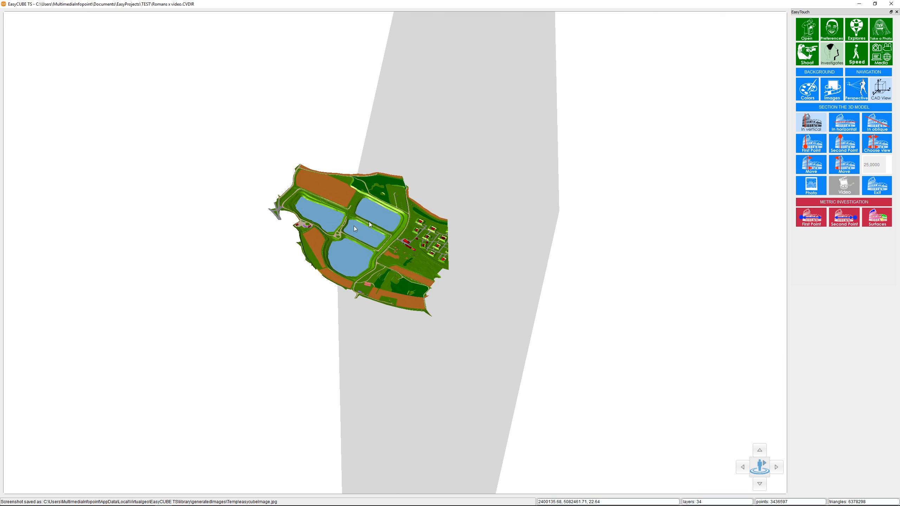
{"action": "left_click", "coordinate": [856, 93]}
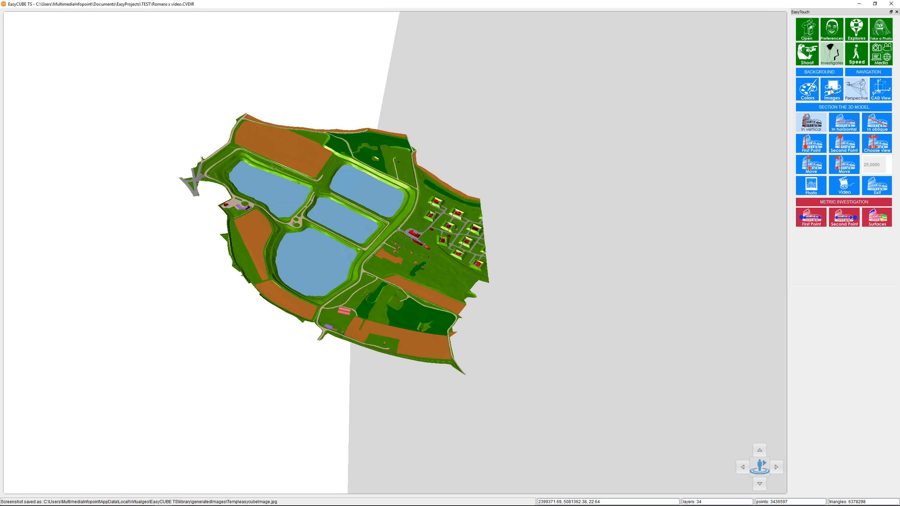
{"action": "left_click", "coordinate": [878, 189]}
Step: Measure the distance between two points along the road beside the basins and close the inquiry report
{"action": "scroll", "coordinate": [391, 301], "scroll_direction": "up", "scroll_amount": 5}
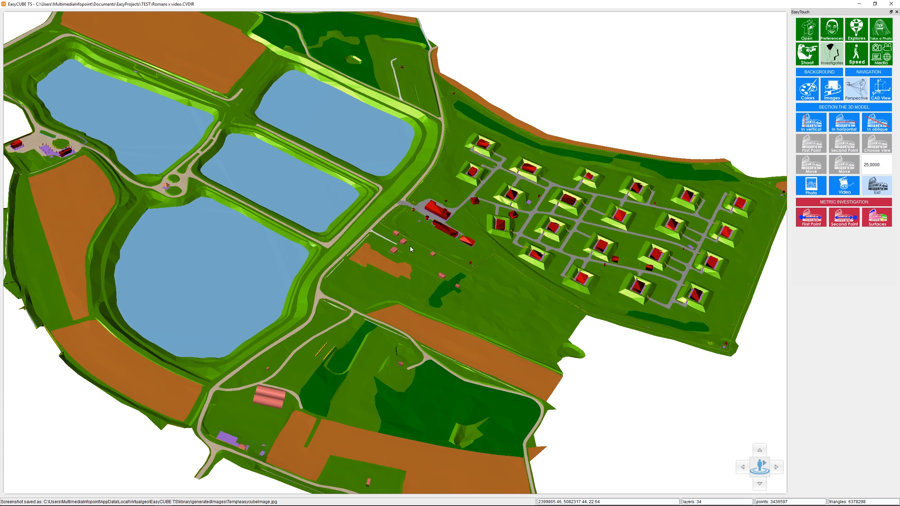
{"action": "scroll", "coordinate": [410, 246], "scroll_direction": "up", "scroll_amount": 2}
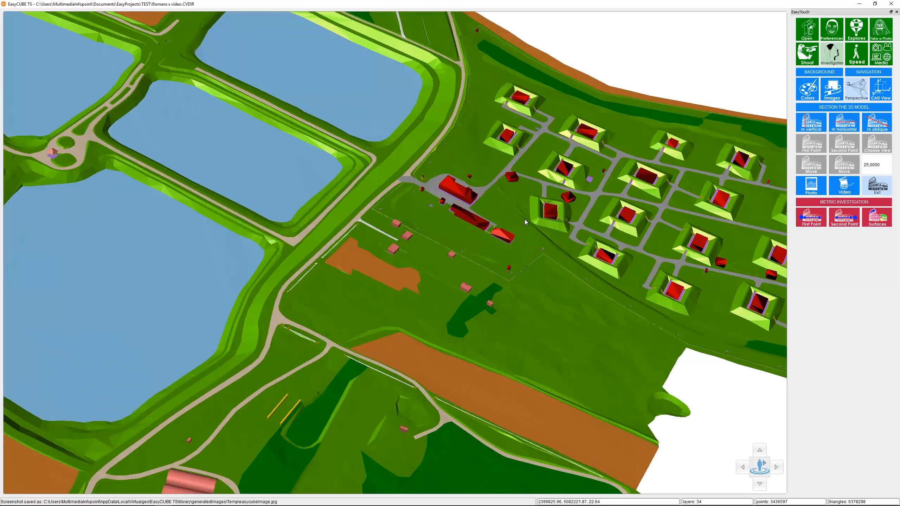
{"action": "left_click", "coordinate": [813, 222]}
{"action": "left_click", "coordinate": [833, 217]}
{"action": "left_click", "coordinate": [463, 84]}
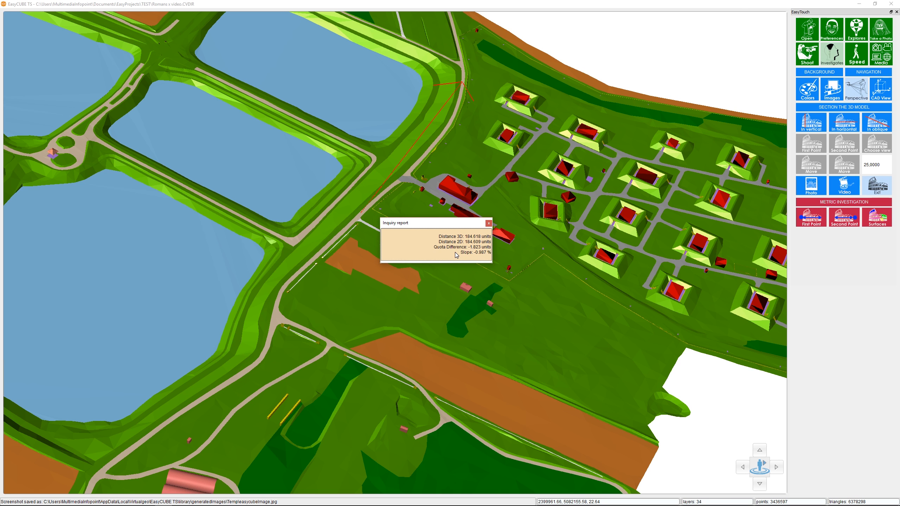
{"action": "left_click", "coordinate": [489, 224]}
Step: Examine the complete site, its water basins and the housing area from several angles and distances
{"action": "left_click_drag", "start_coordinate": [496, 219], "coordinate": [599, 206]}
{"action": "scroll", "coordinate": [487, 202], "scroll_direction": "down", "scroll_amount": 3}
{"action": "left_click_drag", "start_coordinate": [423, 244], "coordinate": [522, 154]}
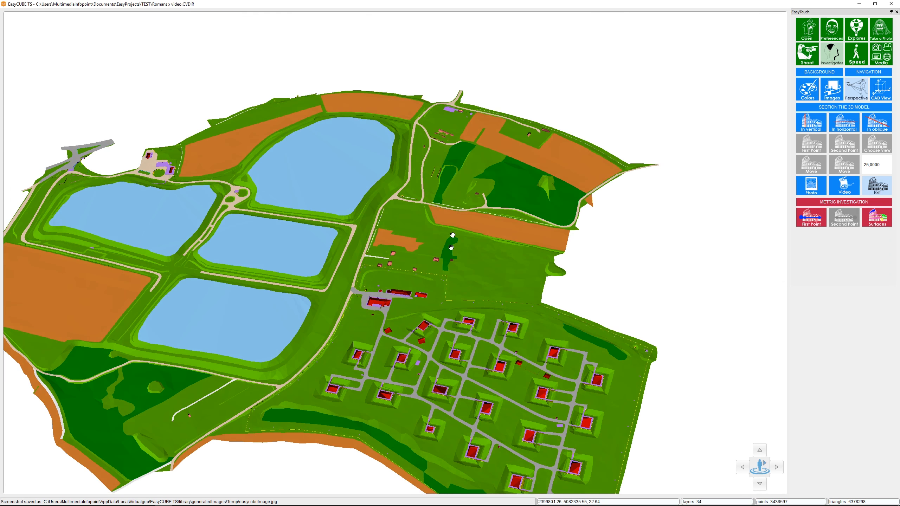
{"action": "left_click_drag", "start_coordinate": [452, 237], "coordinate": [517, 253]}
{"action": "scroll", "coordinate": [493, 367], "scroll_direction": "up", "scroll_amount": 4}
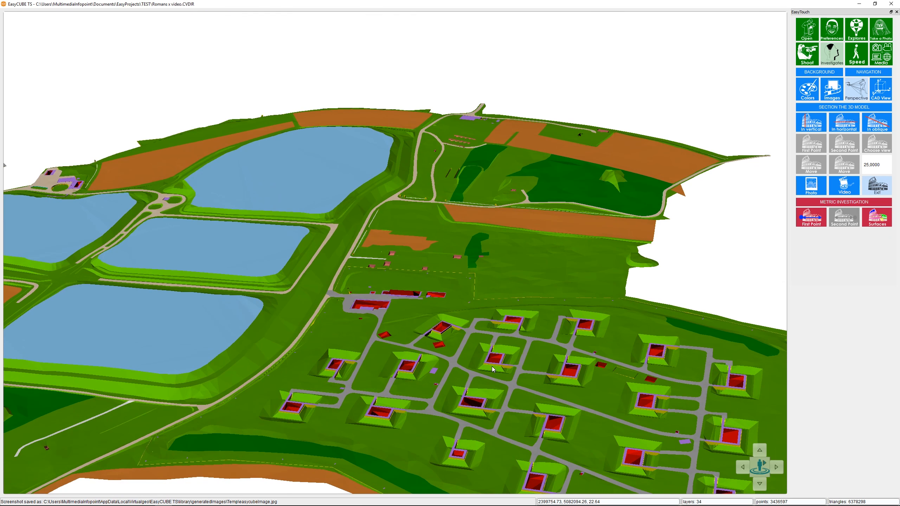
{"action": "left_click_drag", "start_coordinate": [492, 367], "coordinate": [411, 226]}
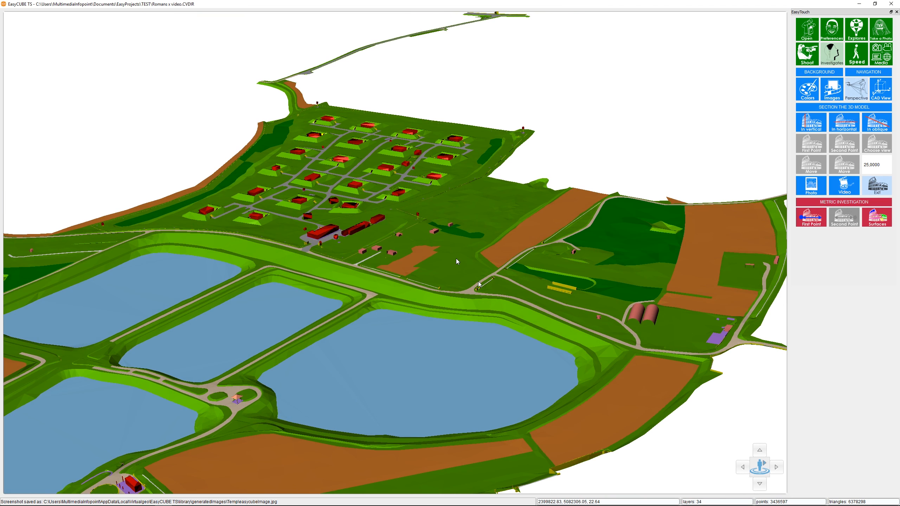
{"action": "scroll", "coordinate": [368, 215], "scroll_direction": "down", "scroll_amount": 3}
{"action": "middle_click_drag", "start_coordinate": [290, 227], "coordinate": [300, 230]}
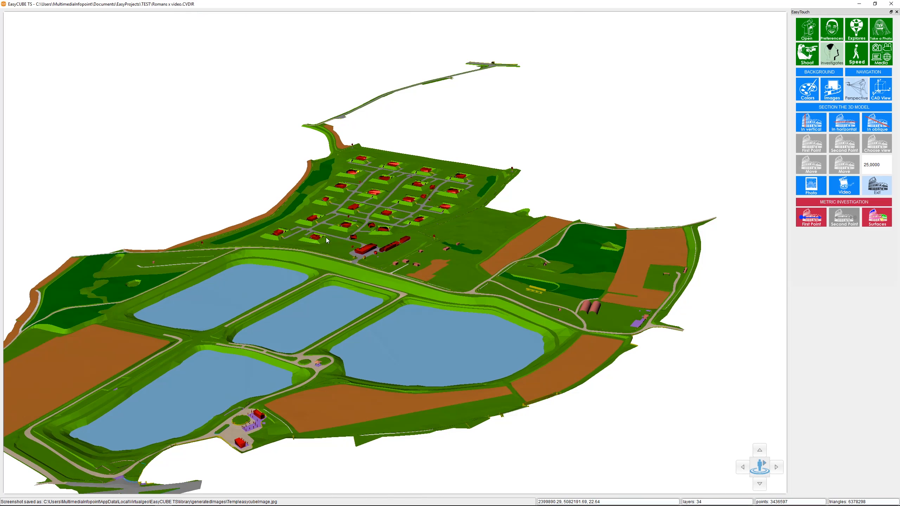
Step: Open the Layer Manager to look at the areas listed for the survey layers and close it
{"action": "left_click", "coordinate": [857, 30]}
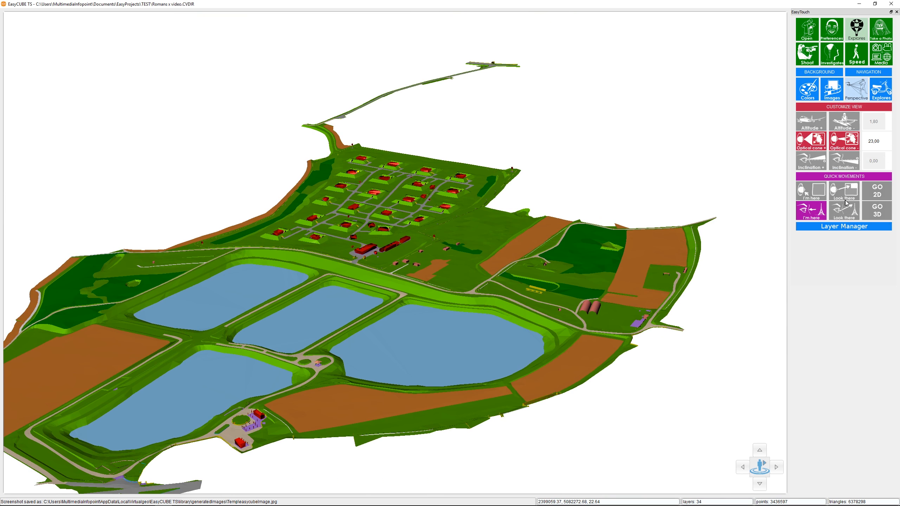
{"action": "left_click", "coordinate": [858, 231]}
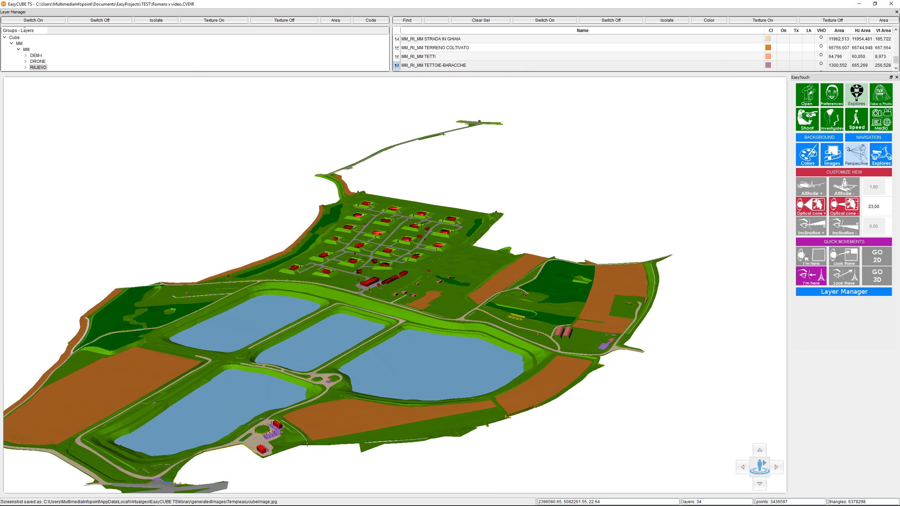
{"action": "left_click", "coordinate": [897, 11]}
Step: Open the surfaces report for the displayed layers, enlarge it to read all names and areas, and close it
{"action": "left_click", "coordinate": [835, 57]}
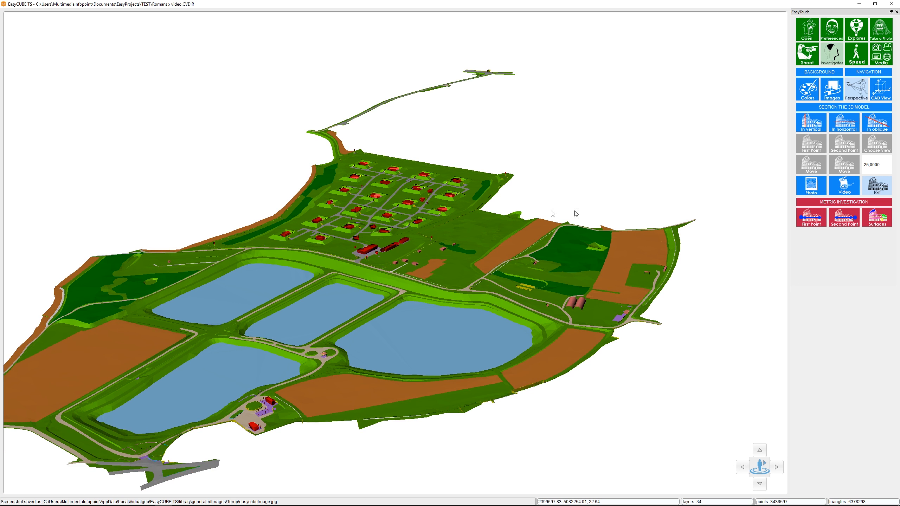
{"action": "left_click", "coordinate": [877, 222]}
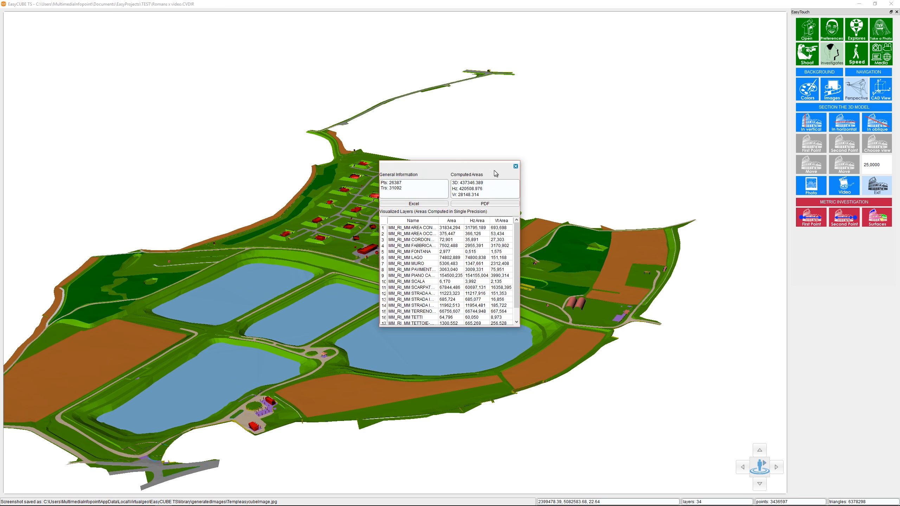
{"action": "left_click_drag", "start_coordinate": [521, 326], "coordinate": [583, 383]}
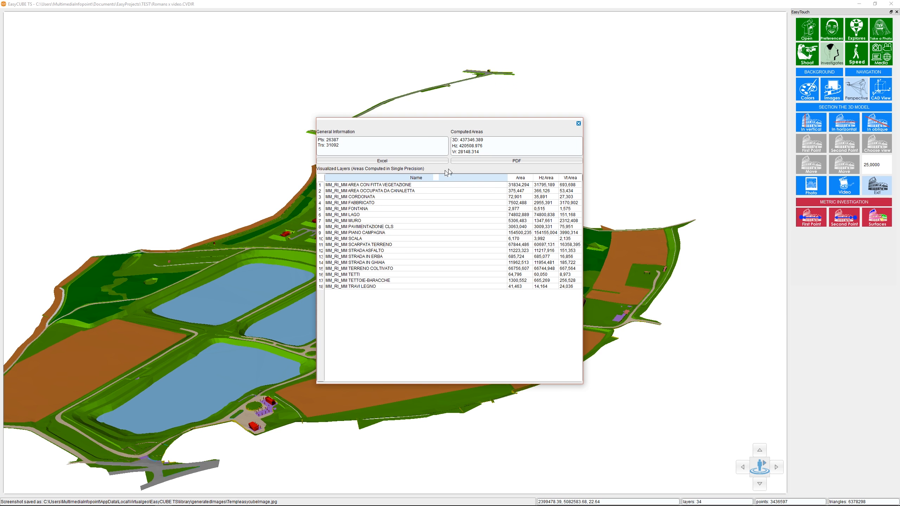
{"action": "left_click", "coordinate": [579, 123]}
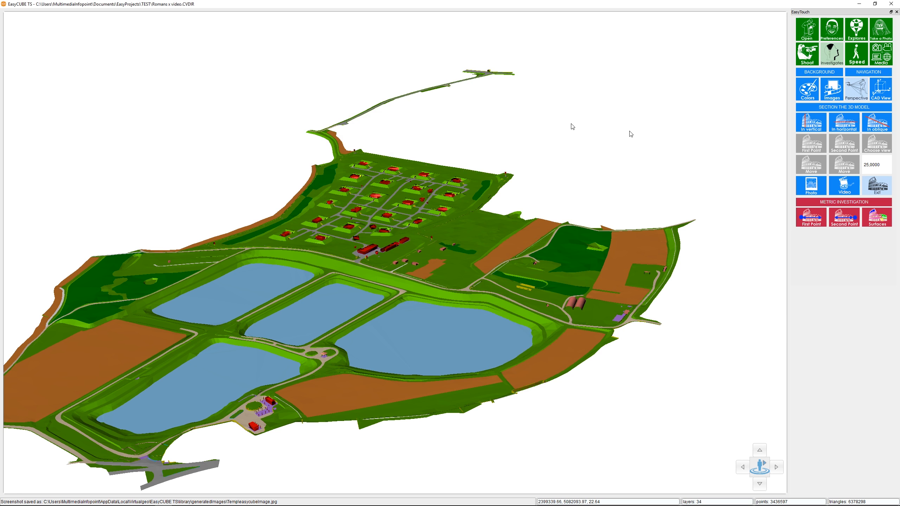
Step: Review the customizable movement speeds, lower the third one by one step, and close the settings
{"action": "left_click", "coordinate": [856, 60]}
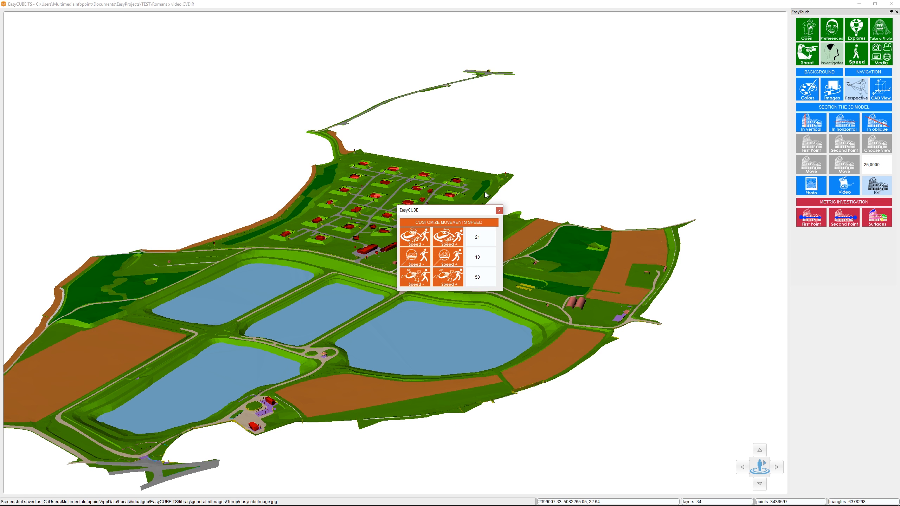
{"action": "left_click_drag", "start_coordinate": [473, 209], "coordinate": [459, 206]}
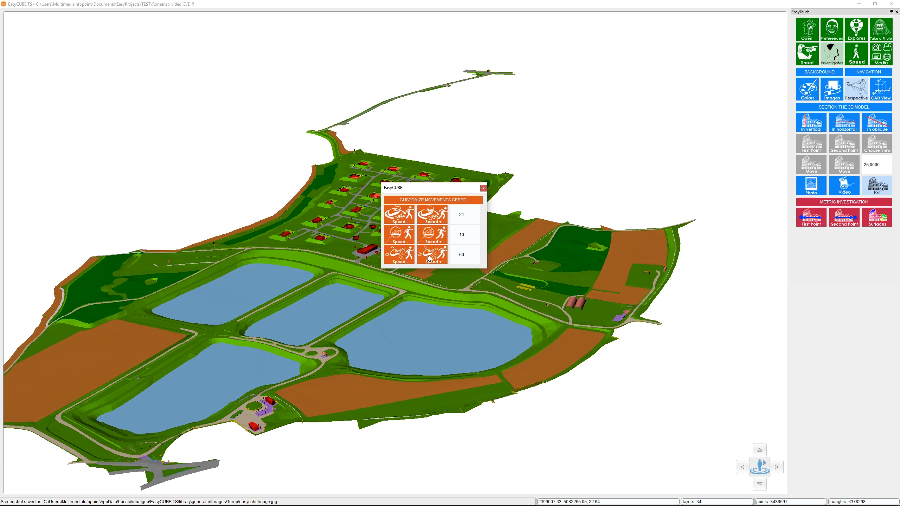
{"action": "left_click", "coordinate": [405, 260]}
{"action": "left_click", "coordinate": [484, 188]}
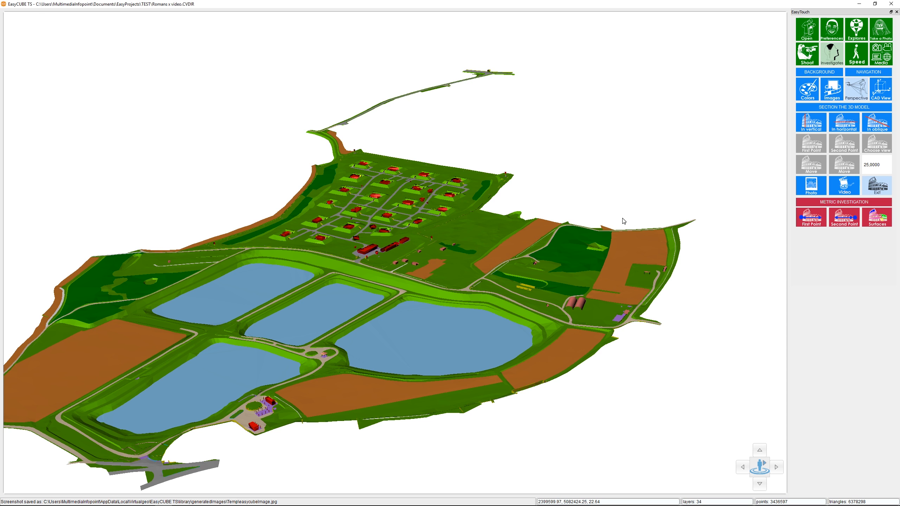
{"action": "scroll", "coordinate": [427, 259], "scroll_direction": "down", "scroll_amount": 2}
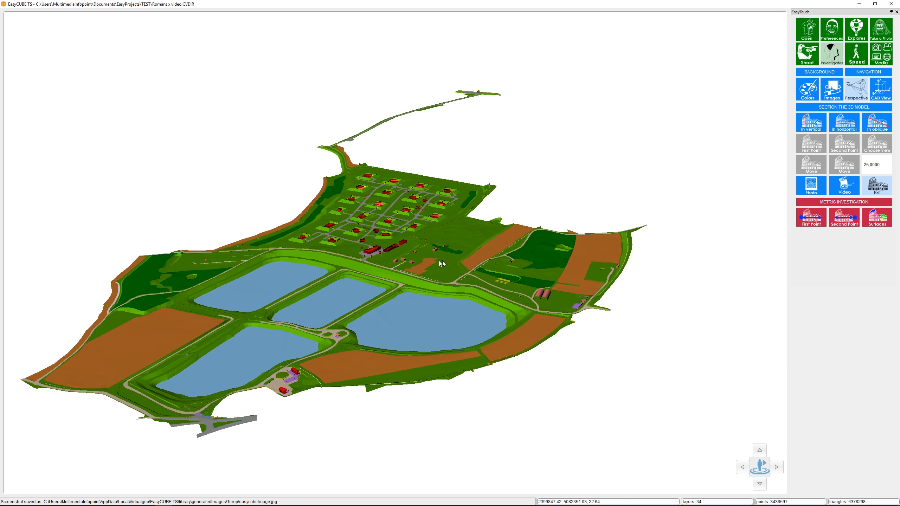
{"action": "mouse_move", "coordinate": [464, 238]}
{"action": "left_mouse_down"}
{"action": "mouse_move", "coordinate": [458, 227]}
{"action": "mouse_move", "coordinate": [459, 237]}
{"action": "left_mouse_up"}
{"action": "scroll", "coordinate": [435, 204], "scroll_direction": "up", "scroll_amount": 3}
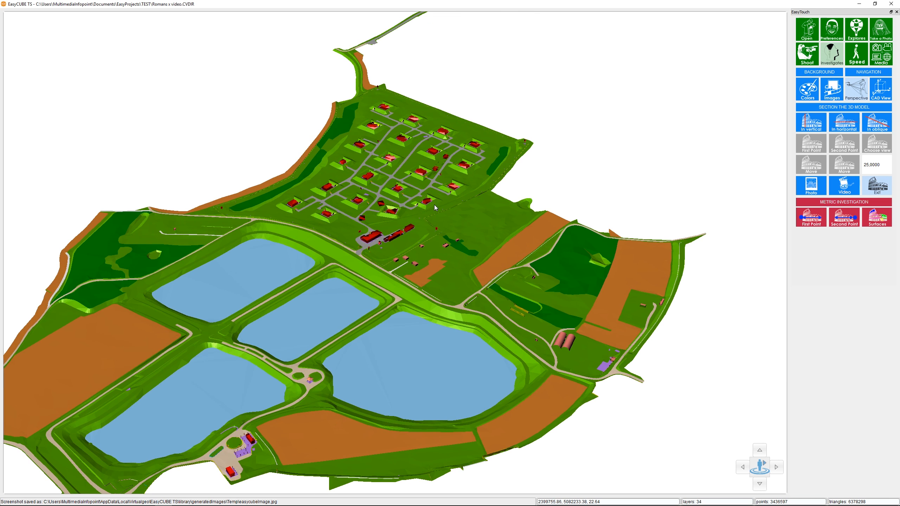
{"action": "middle_click_drag", "start_coordinate": [435, 204], "coordinate": [483, 248]}
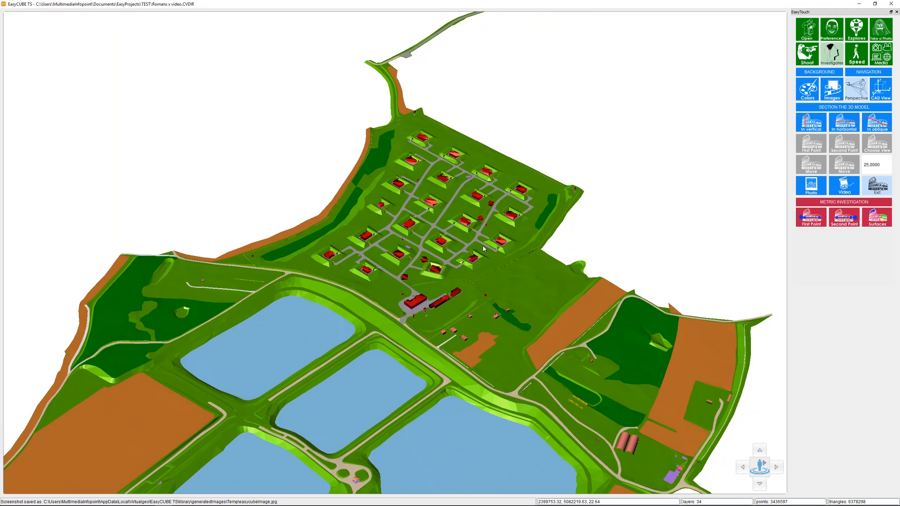